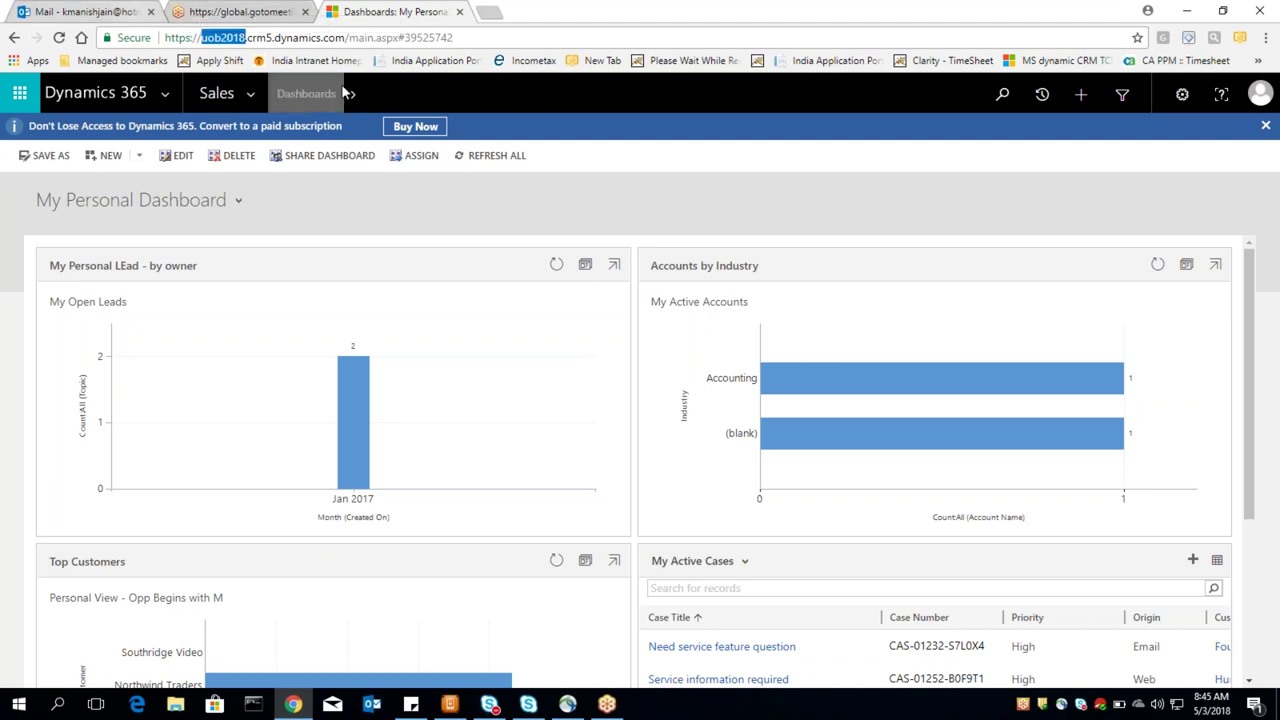
{"action": "double_click", "coordinate": [300, 37]}
{"action": "left_click", "coordinate": [341, 37]}
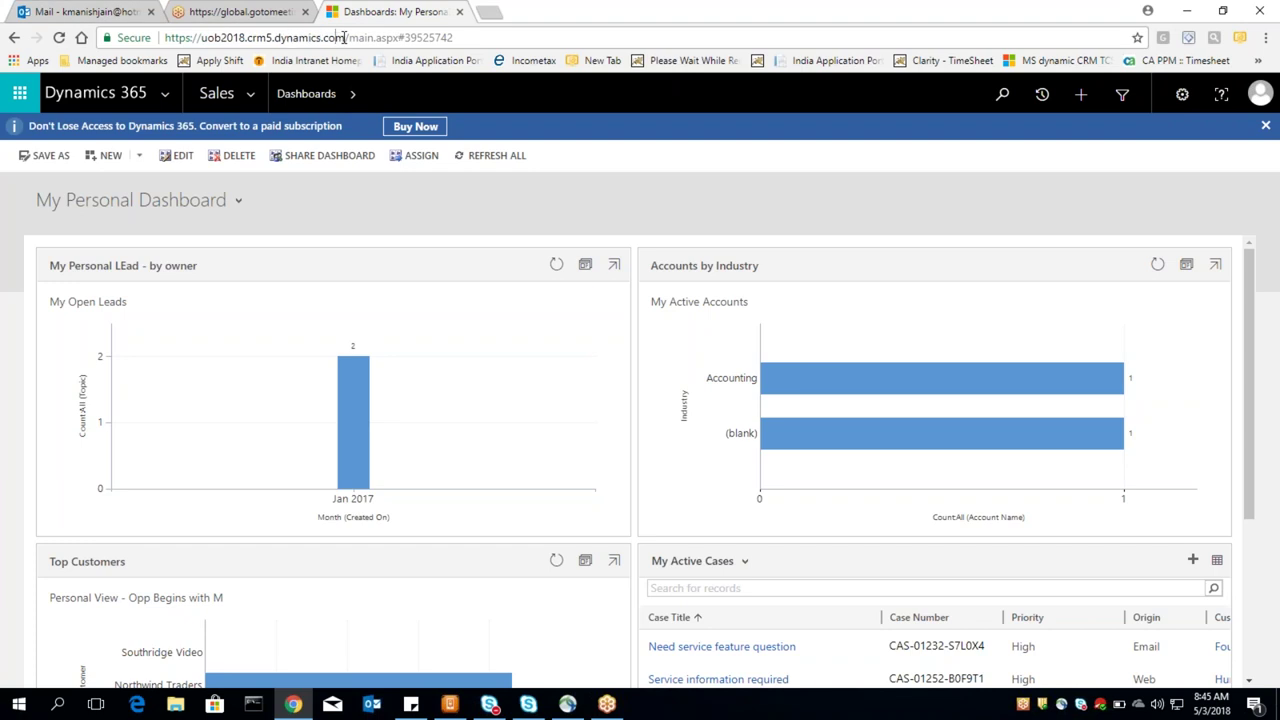
{"action": "left_click_drag", "start_coordinate": [344, 37], "coordinate": [164, 37]}
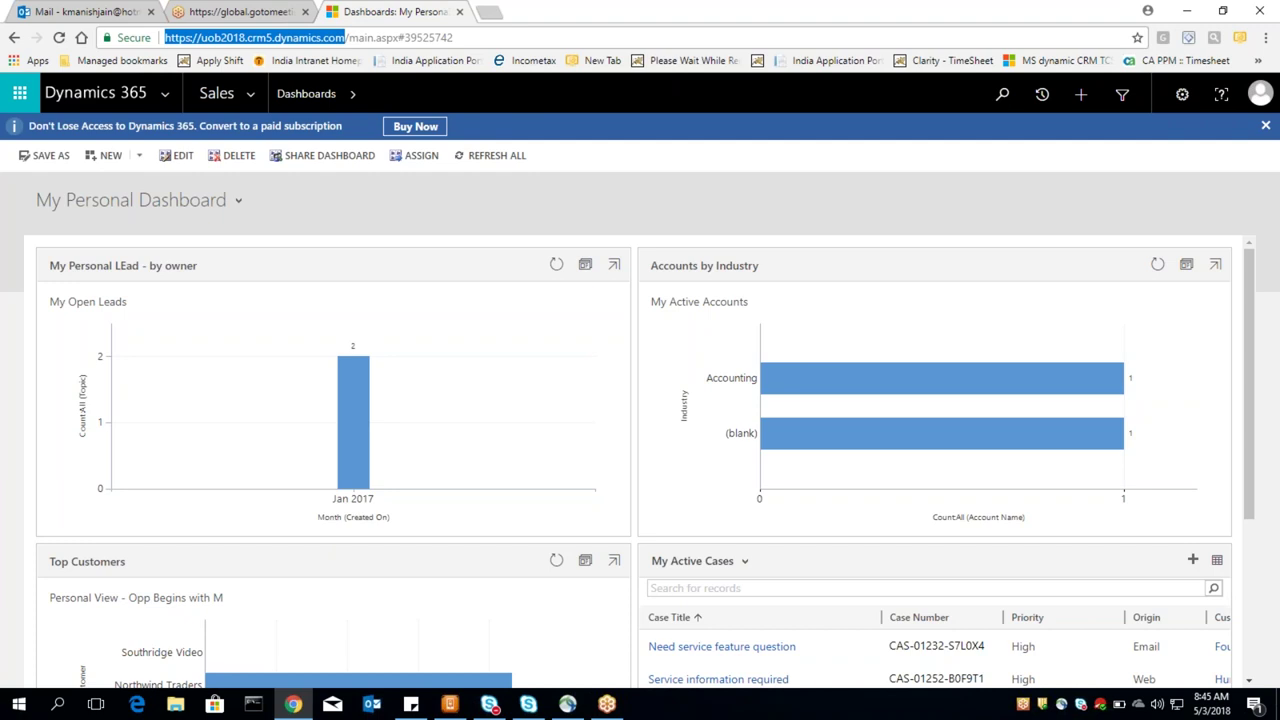
{"action": "left_click", "coordinate": [180, 38]}
{"action": "left_click_drag", "start_coordinate": [343, 37], "coordinate": [148, 37]}
Step: Browse the Sales, Marketing and Service areas in the navigation map, then return to the dashboard
{"action": "left_click", "coordinate": [250, 94]}
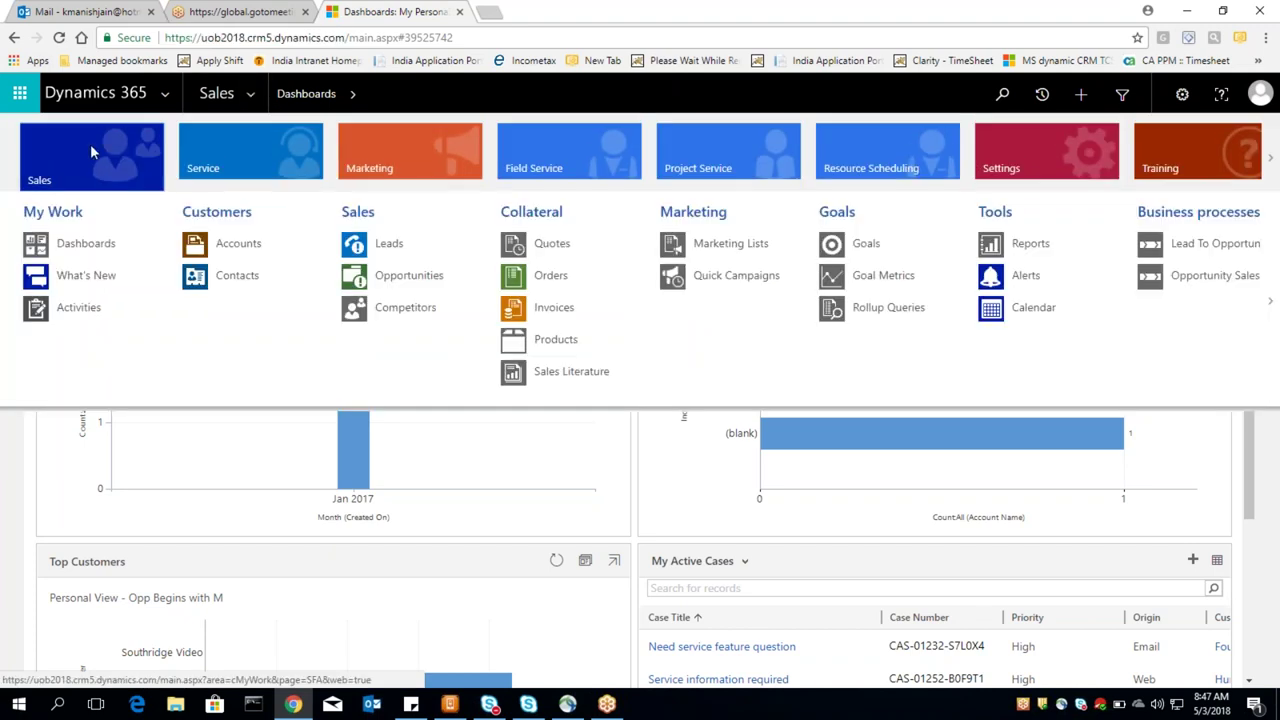
{"action": "left_click", "coordinate": [353, 154]}
{"action": "left_click", "coordinate": [238, 164]}
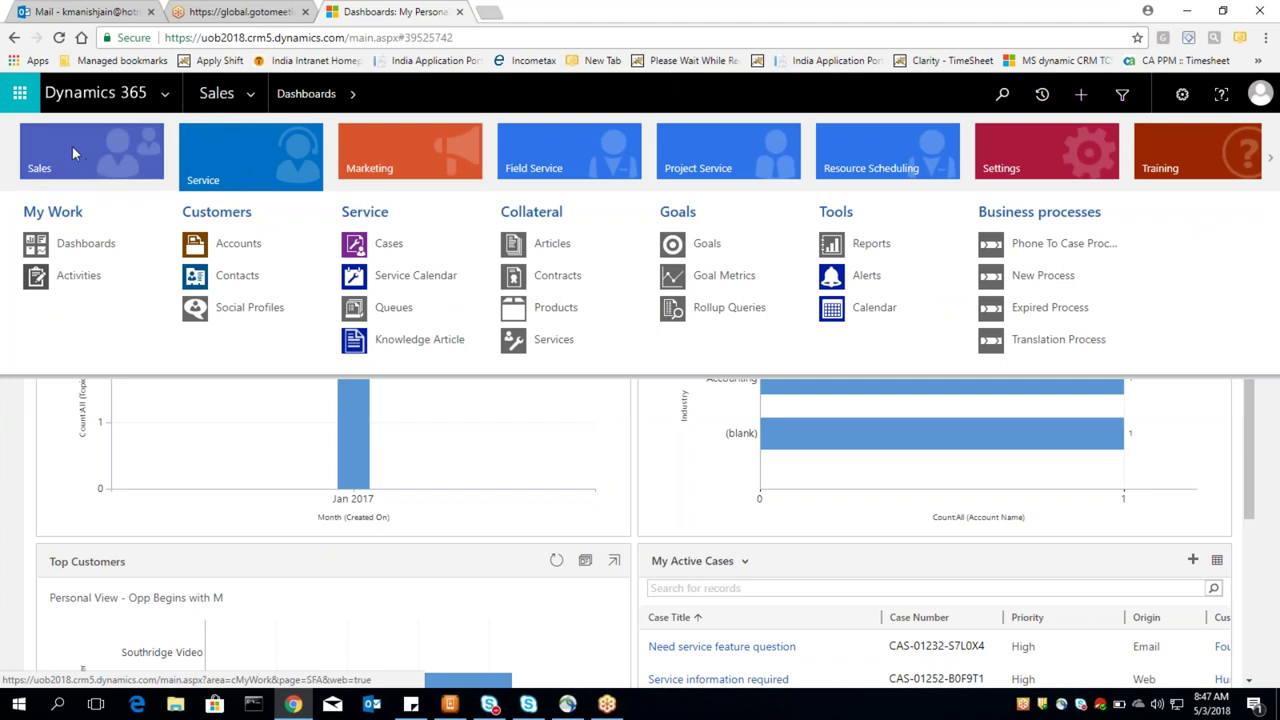
{"action": "mouse_move", "coordinate": [73, 153]}
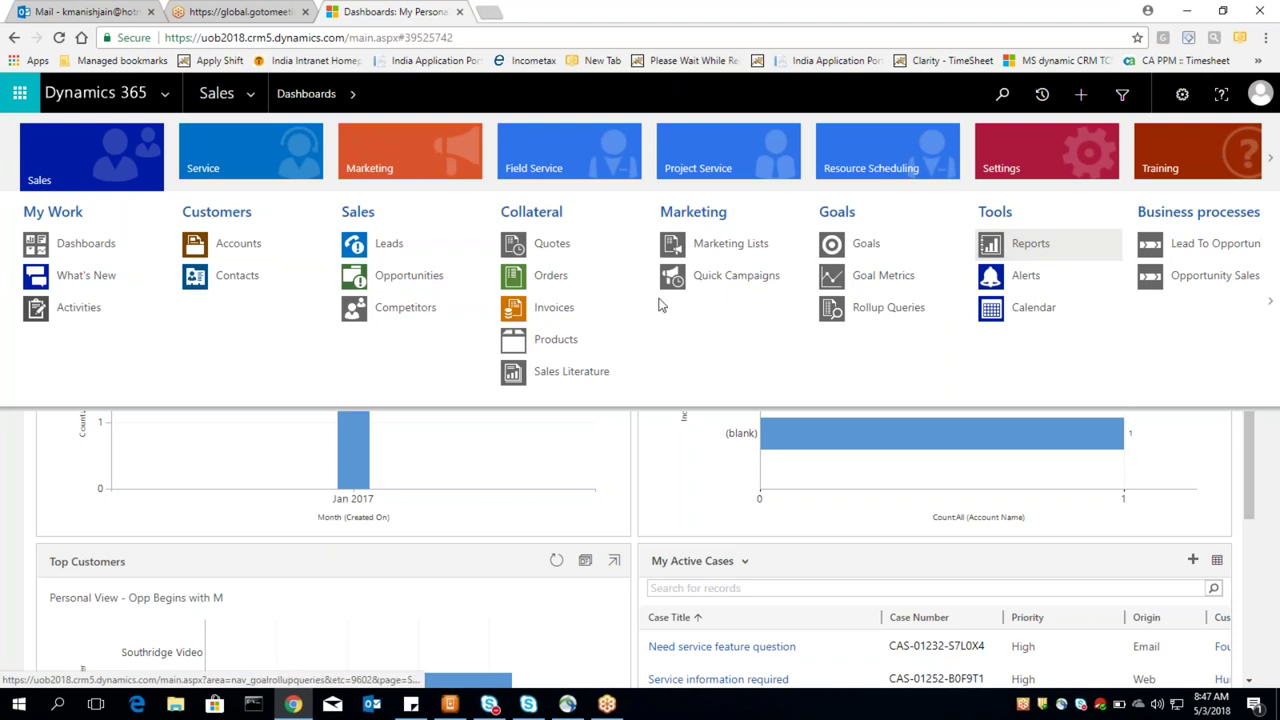
{"action": "left_click", "coordinate": [845, 418]}
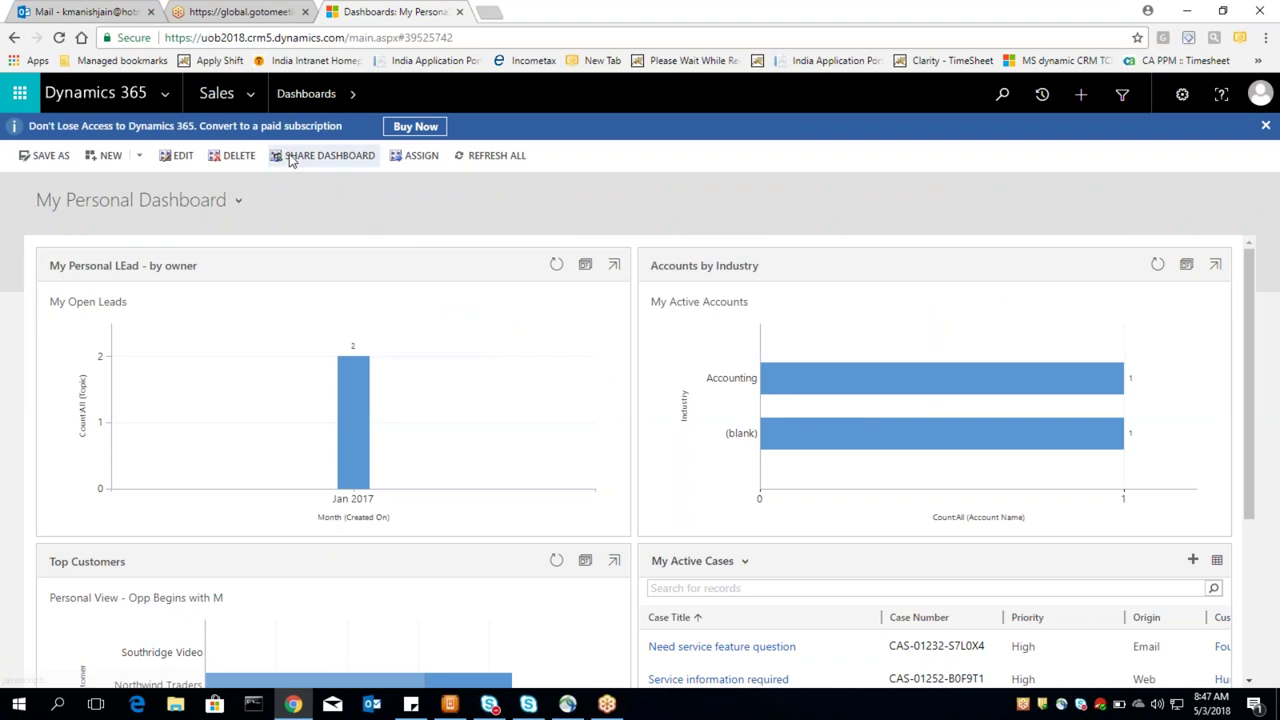
Step: Reopen the navigation and switch from the Sales area to the Settings area
{"action": "left_click", "coordinate": [255, 93]}
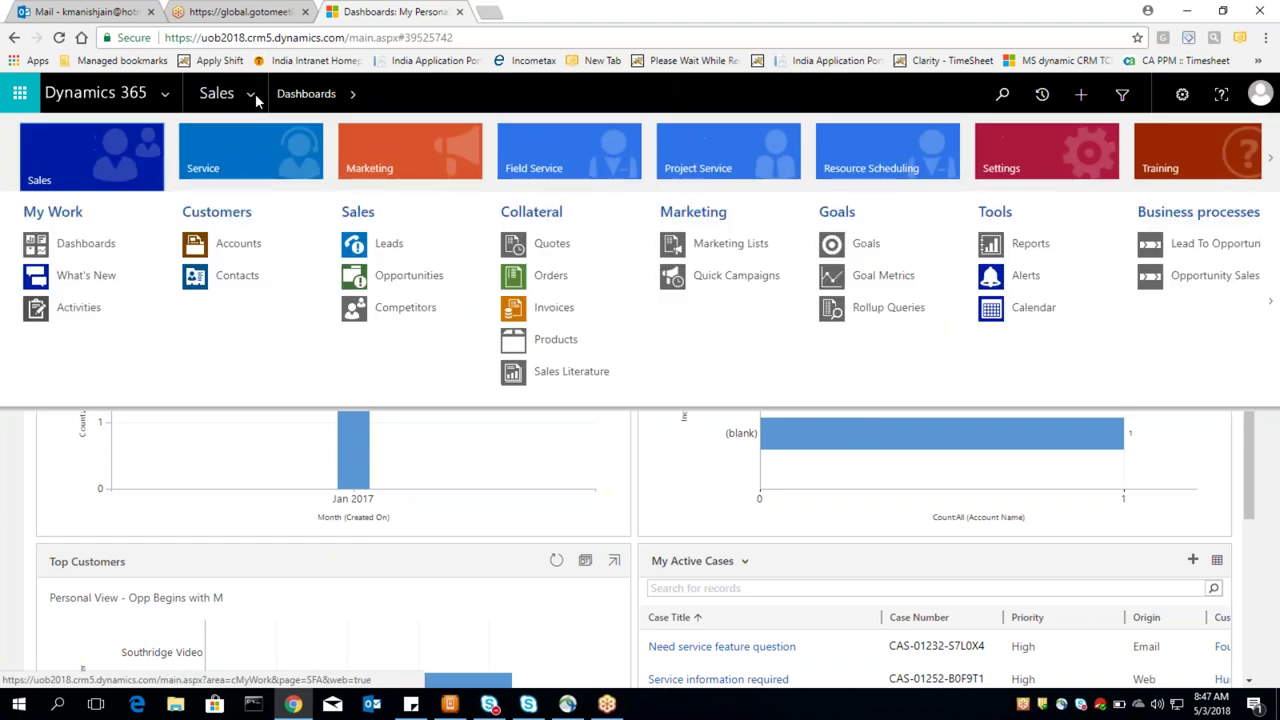
{"action": "left_click", "coordinate": [95, 149]}
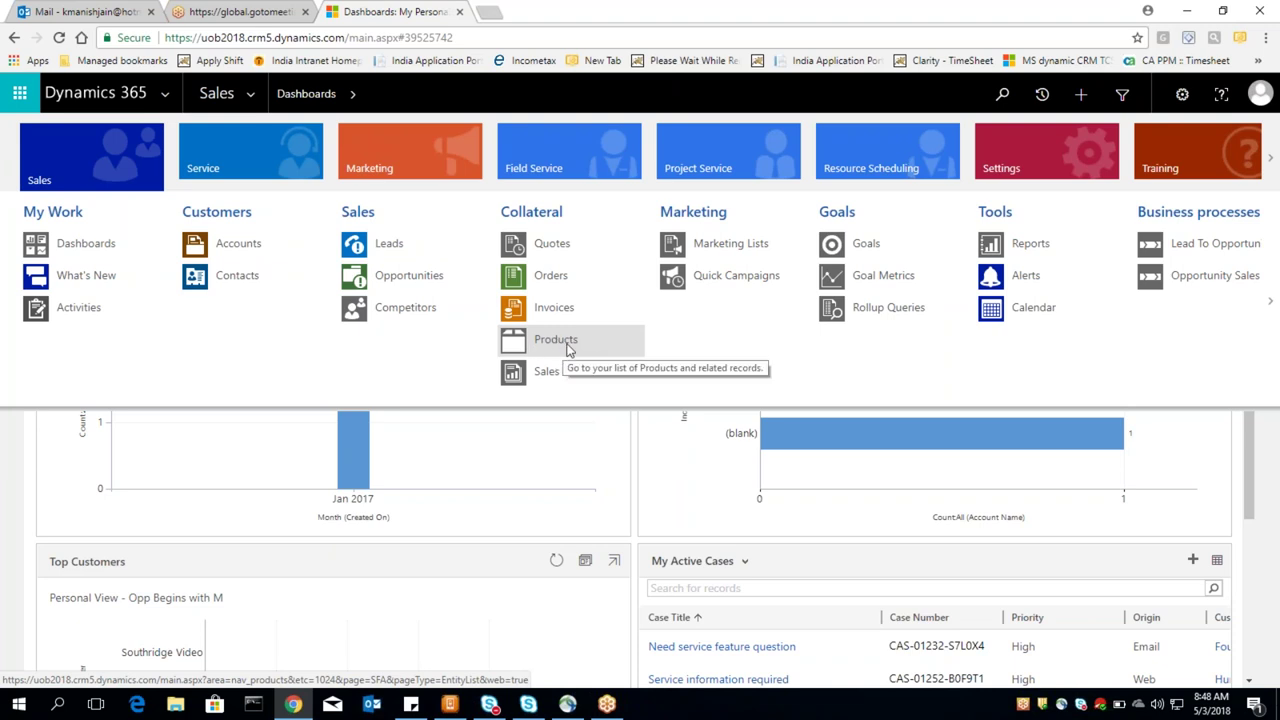
{"action": "left_click", "coordinate": [1014, 158]}
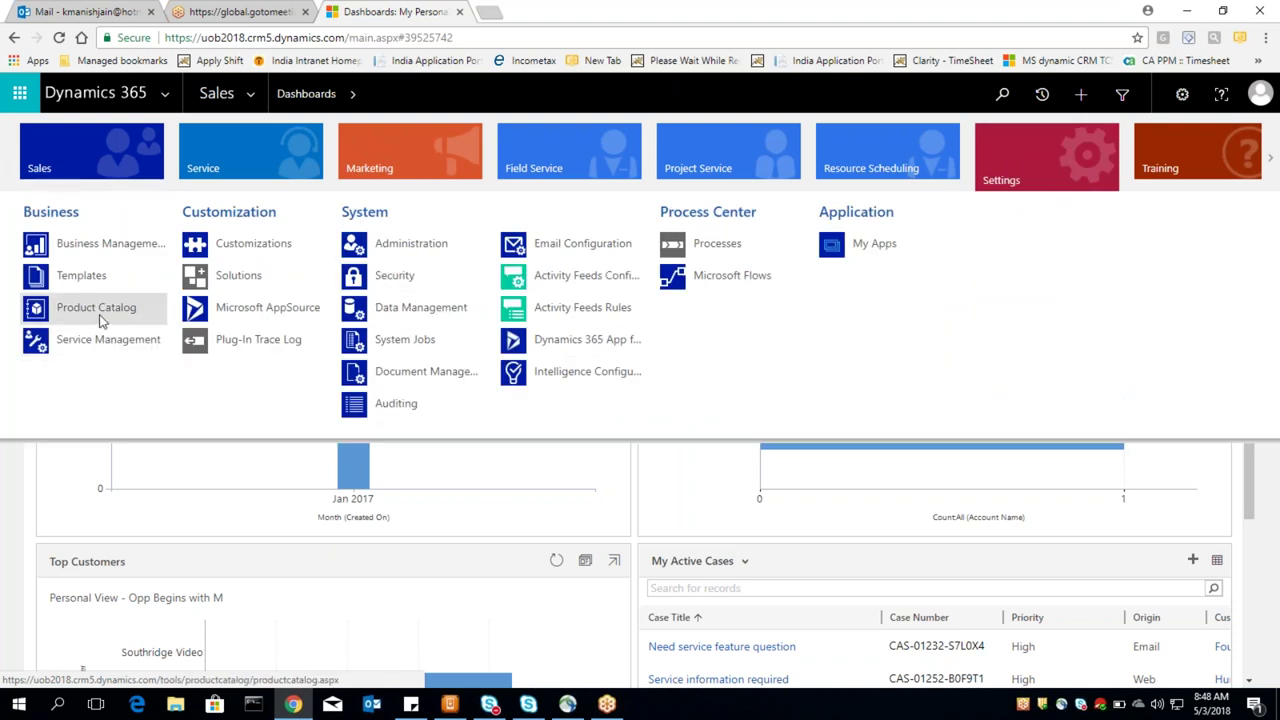
Step: Switch the navigation from Sales to the Marketing area to list Leads, Campaigns and Quick Campaigns
{"action": "left_click", "coordinate": [130, 149]}
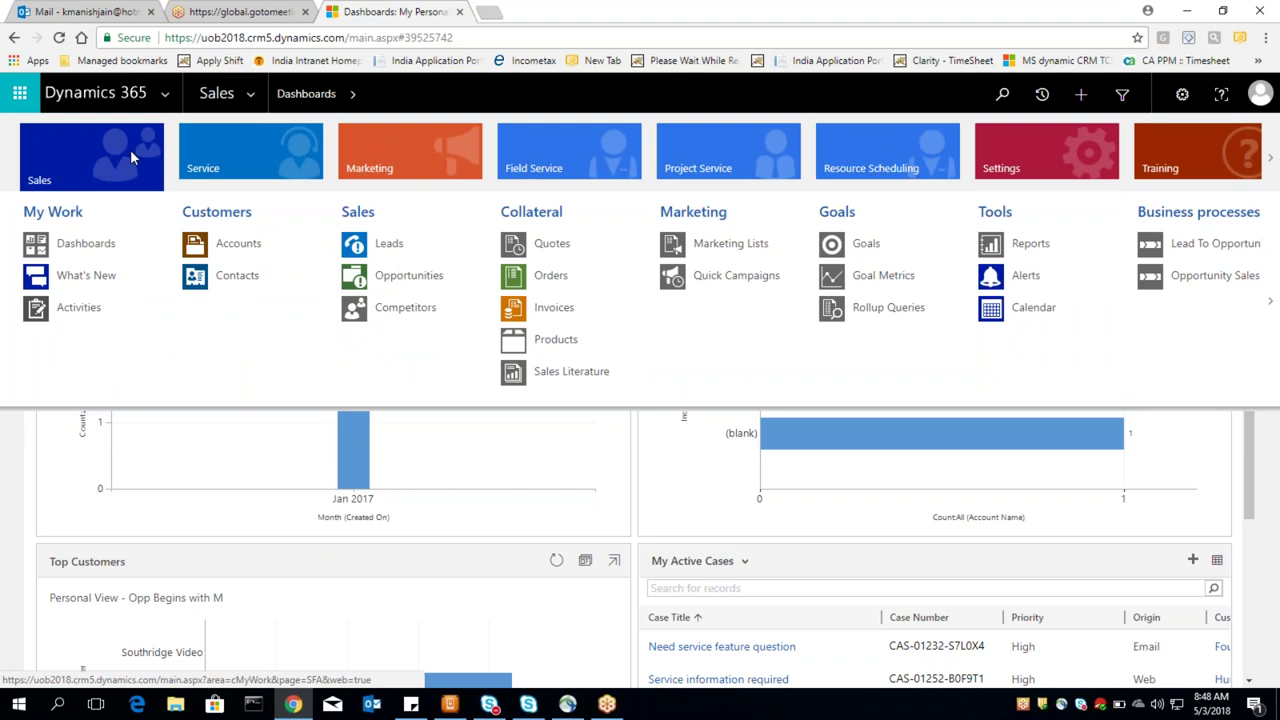
{"action": "left_click", "coordinate": [382, 160]}
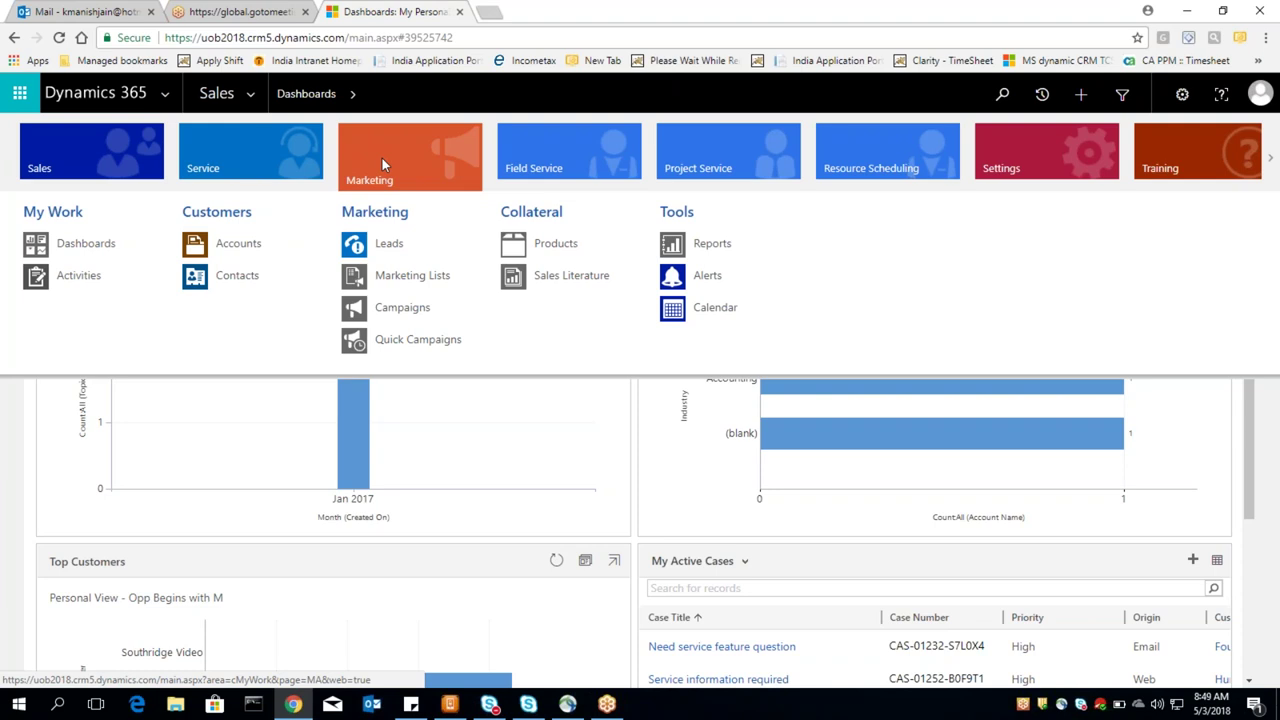
Step: Look over the Service area, then switch the navigation back to the Sales area
{"action": "left_click", "coordinate": [233, 141]}
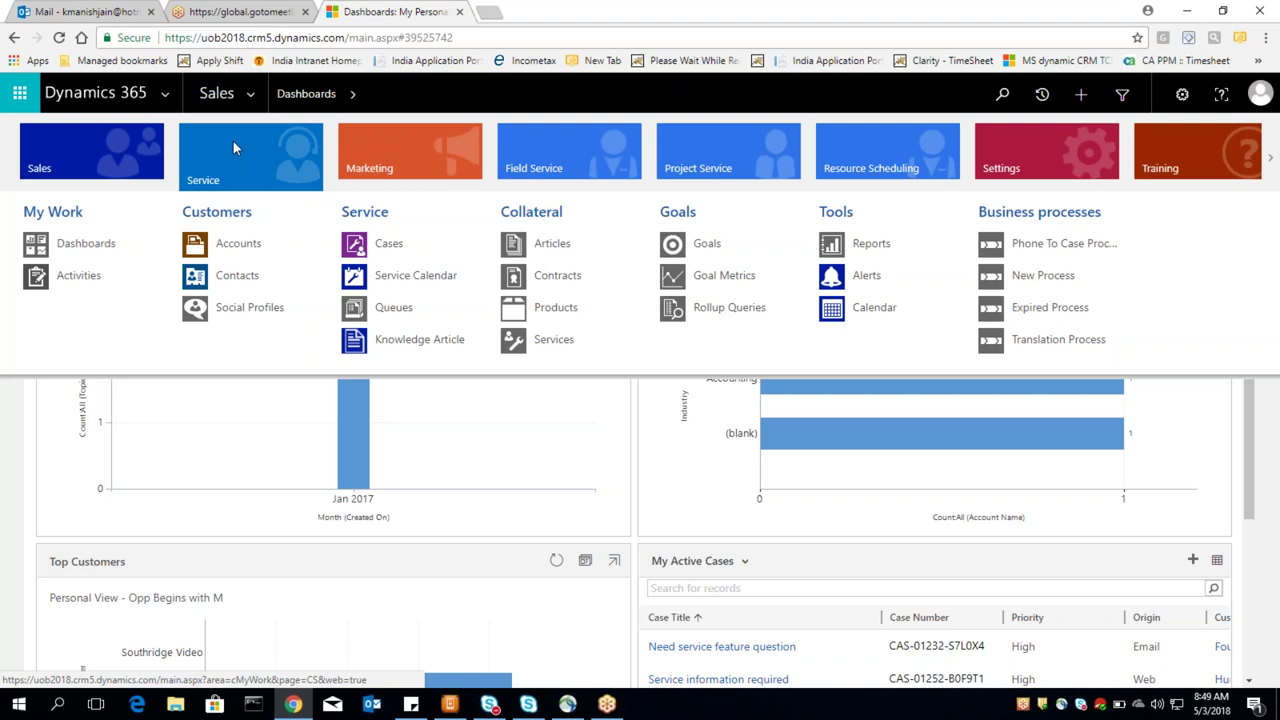
{"action": "left_click", "coordinate": [85, 145]}
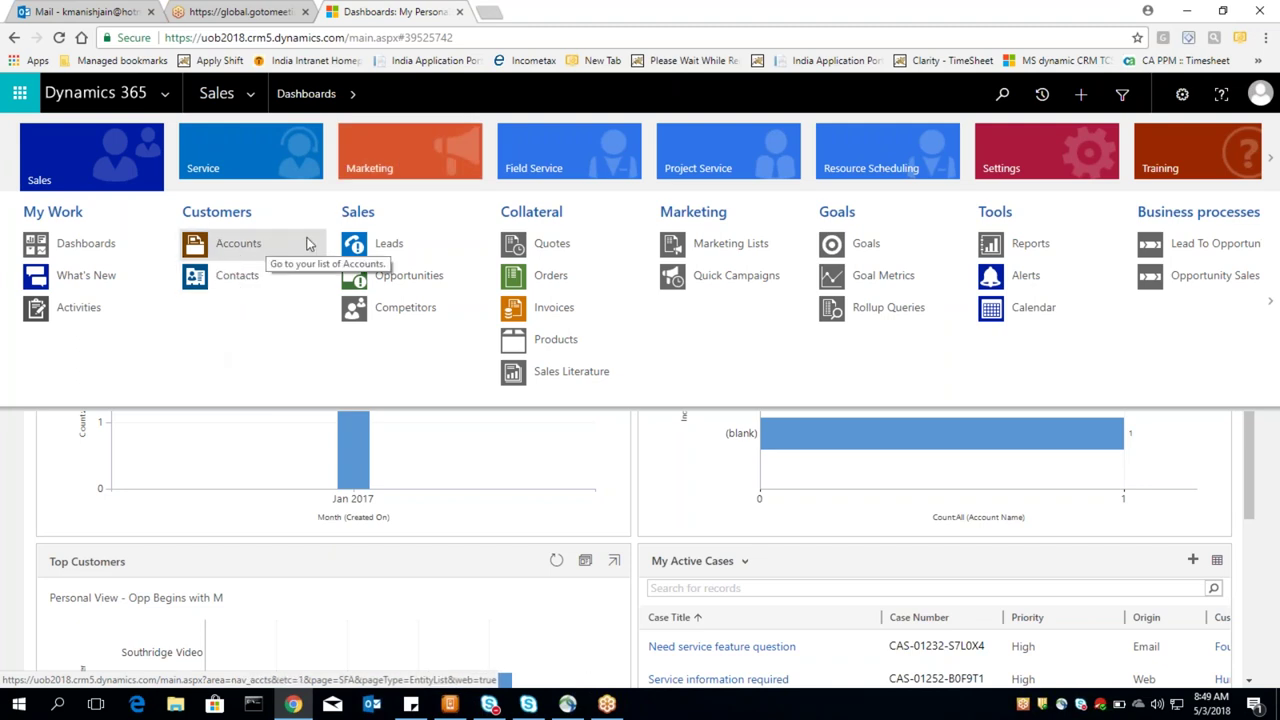
Step: Open the Adventure Works record from the All Accounts view of Accounts
{"action": "left_click", "coordinate": [237, 250]}
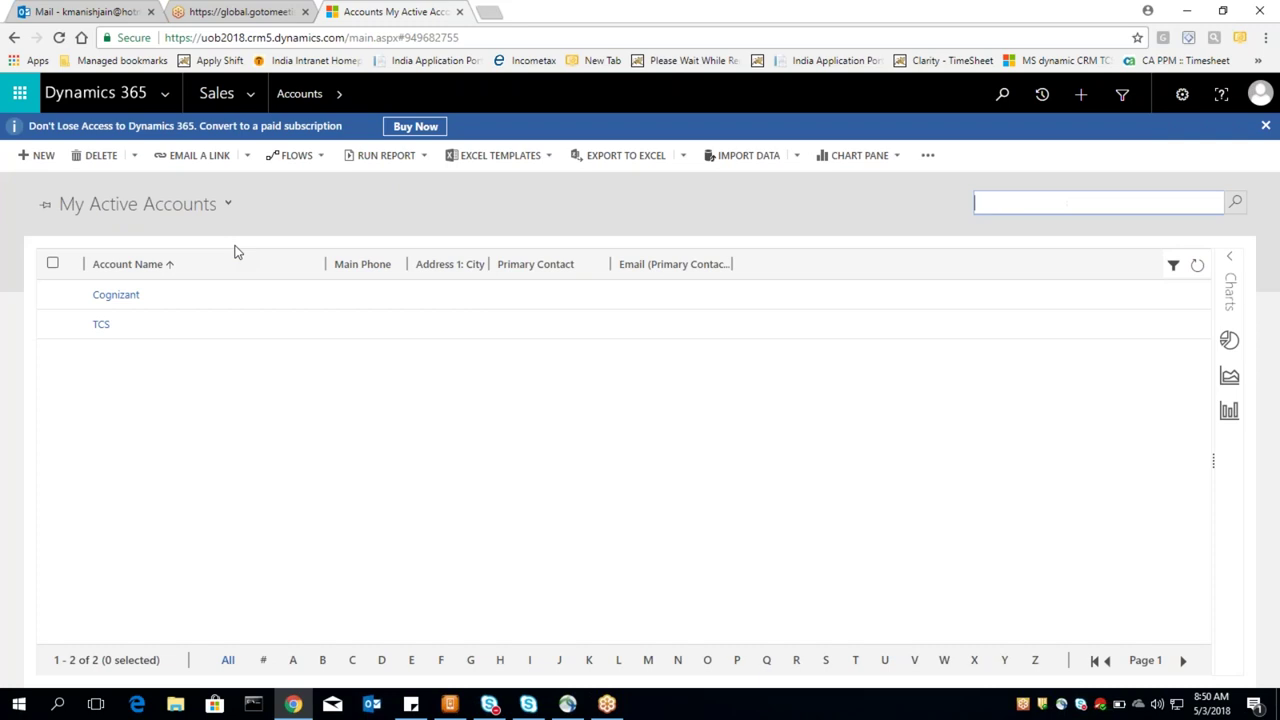
{"action": "left_click", "coordinate": [229, 204]}
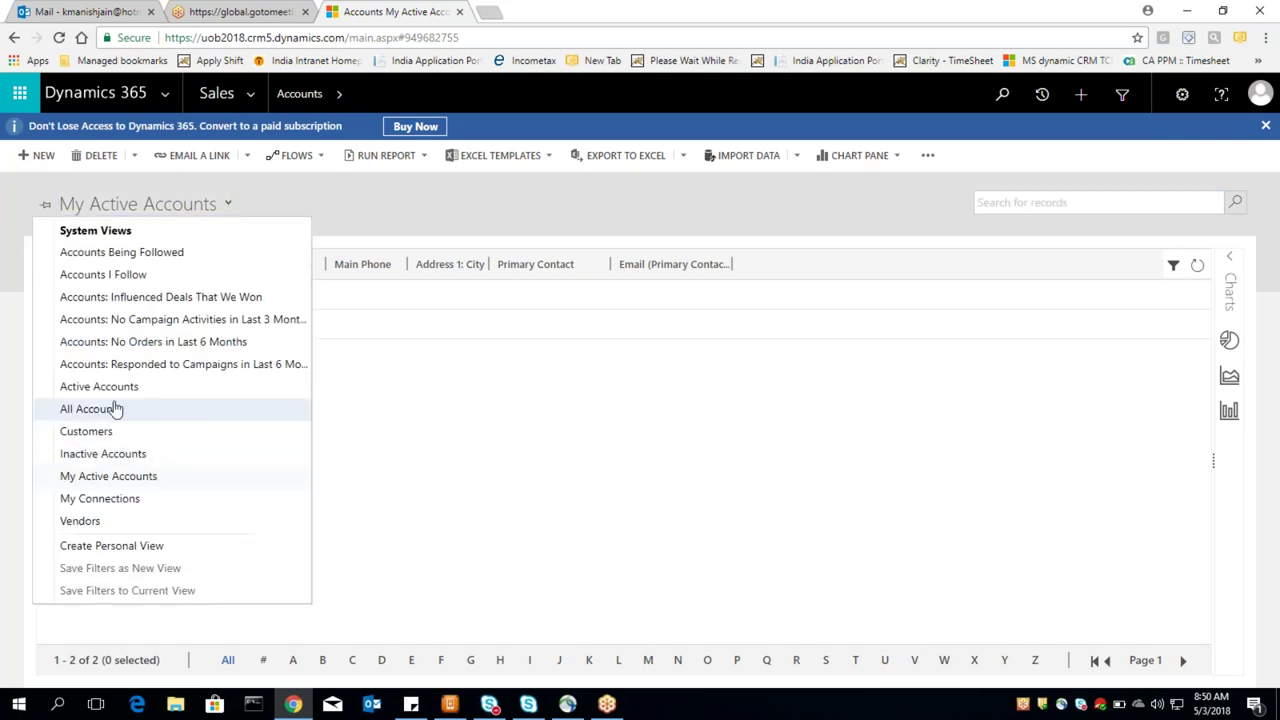
{"action": "left_click", "coordinate": [100, 416]}
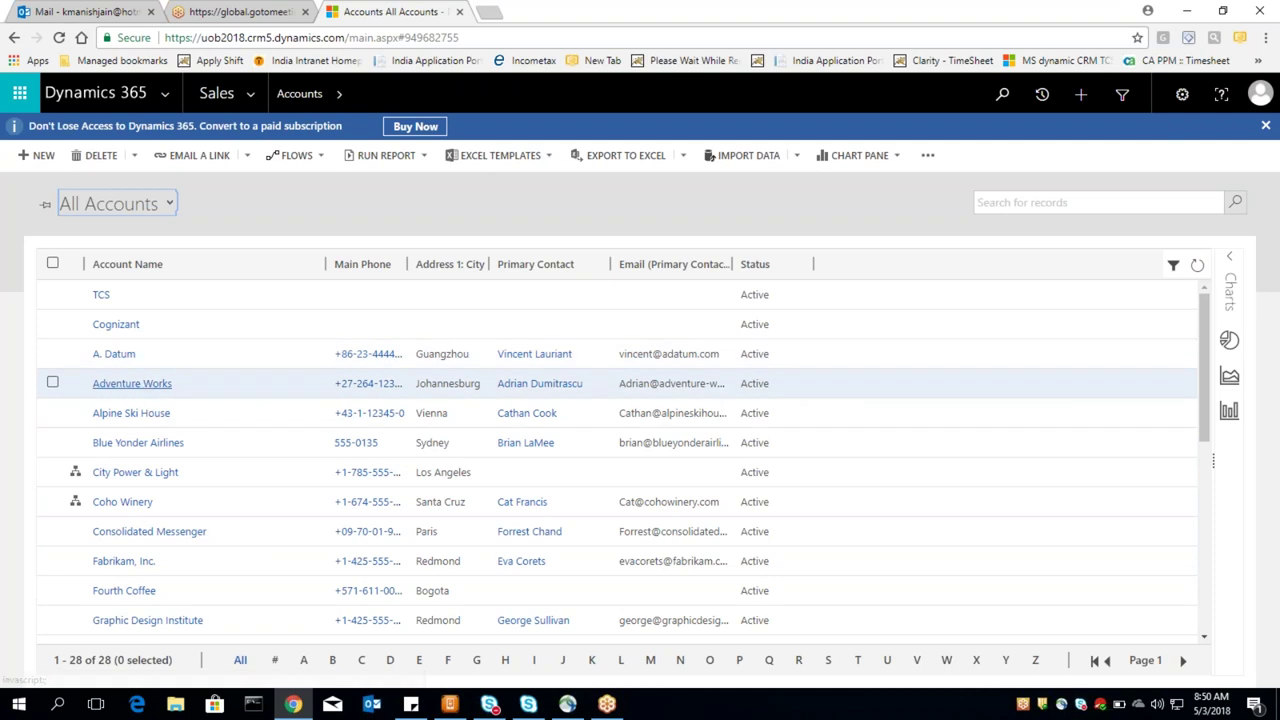
{"action": "left_click", "coordinate": [141, 386]}
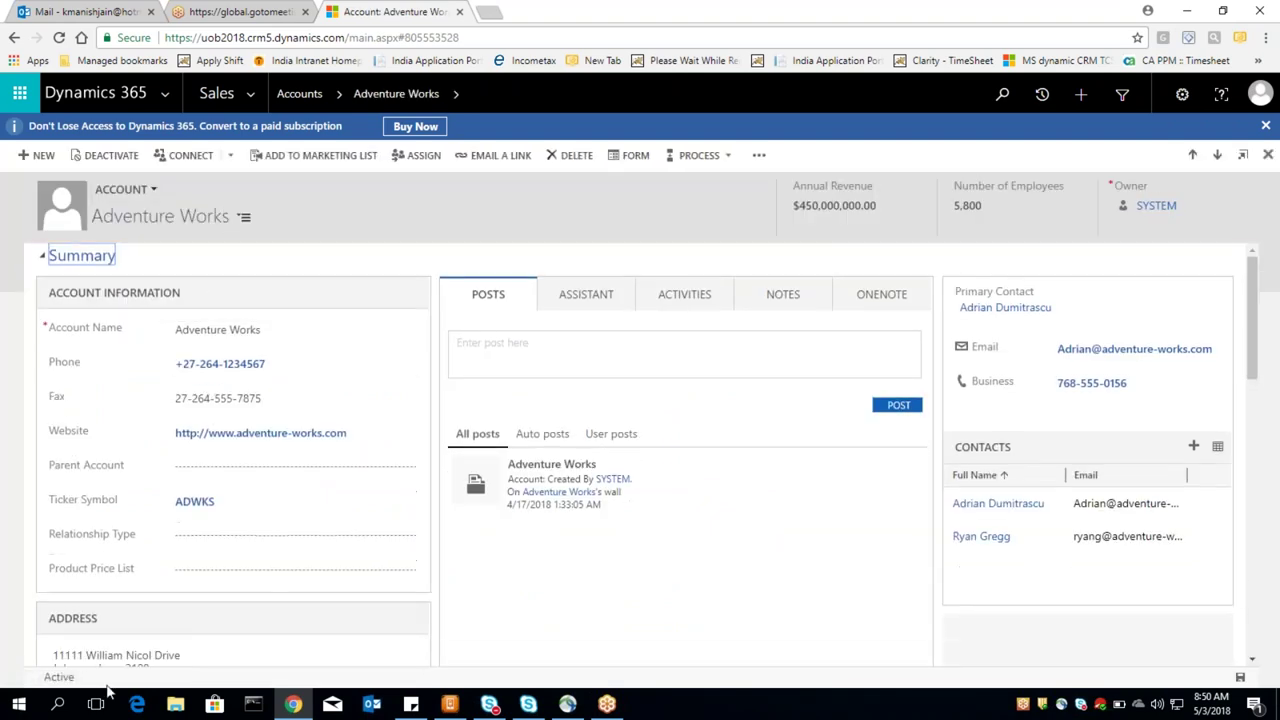
{"action": "left_click_drag", "start_coordinate": [80, 679], "coordinate": [78, 680]}
{"action": "left_click", "coordinate": [36, 684]}
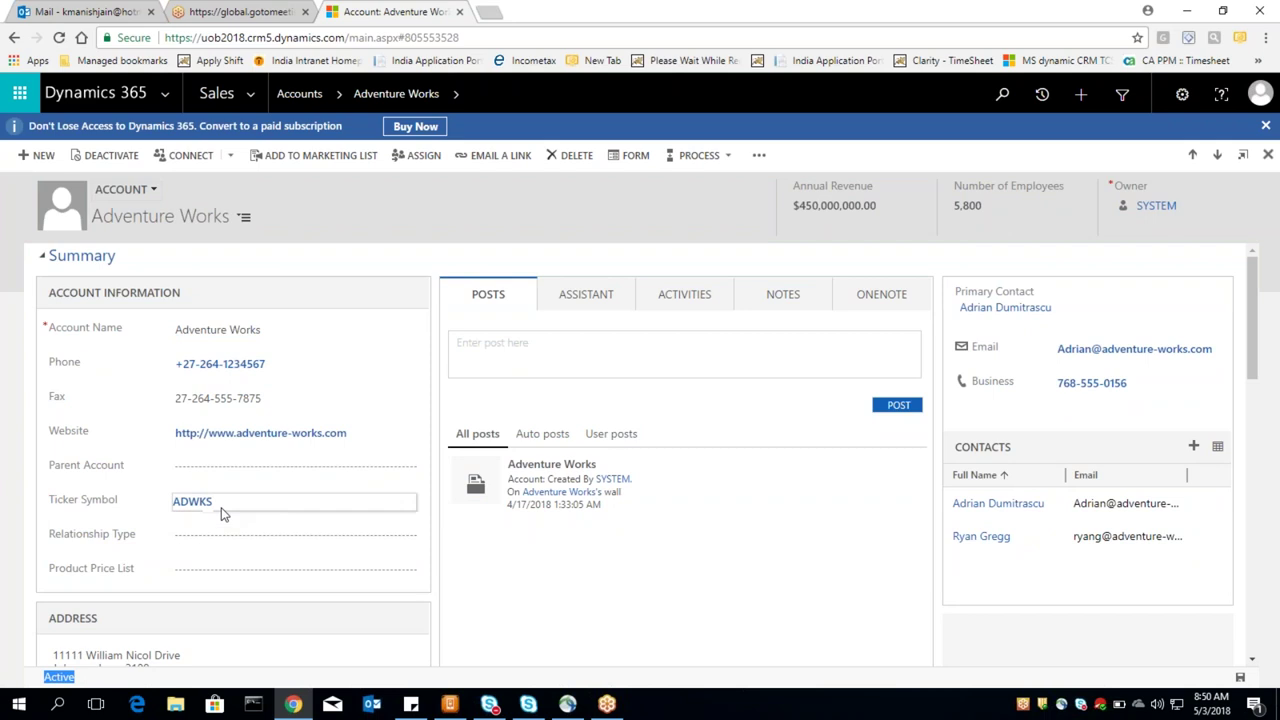
{"action": "left_click", "coordinate": [310, 402]}
{"action": "left_click", "coordinate": [266, 399]}
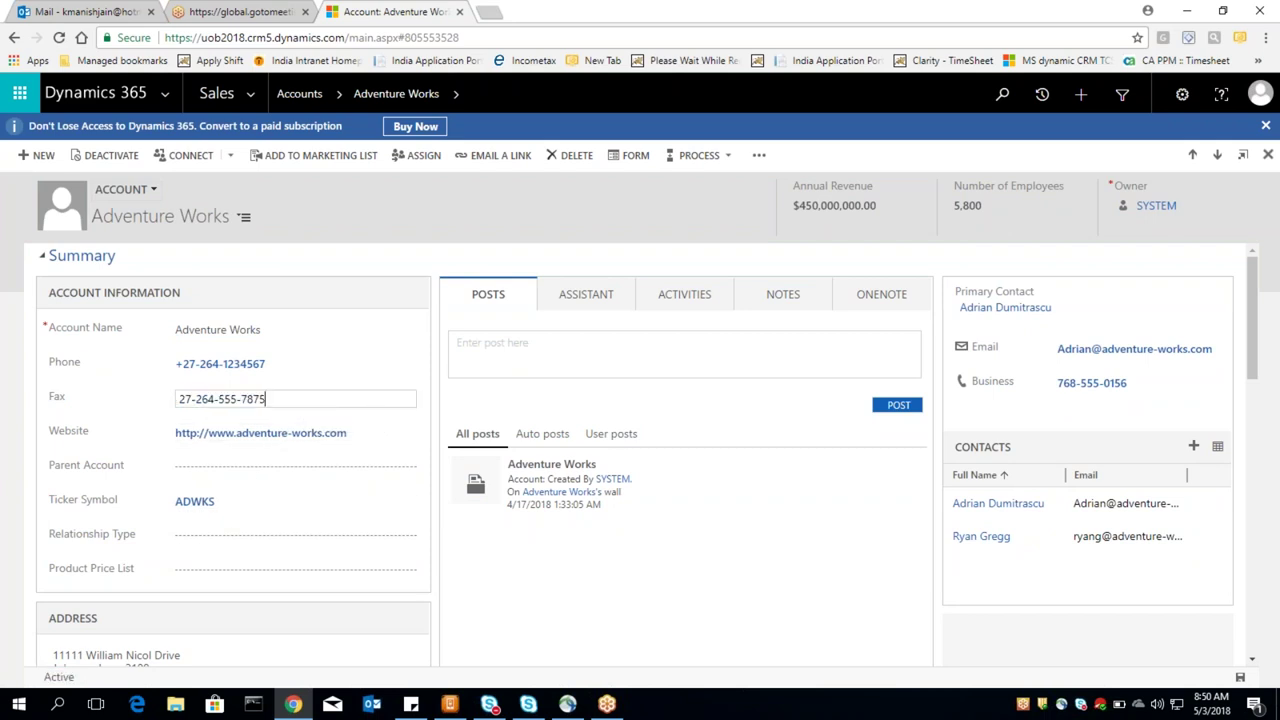
{"action": "left_click", "coordinate": [1240, 679]}
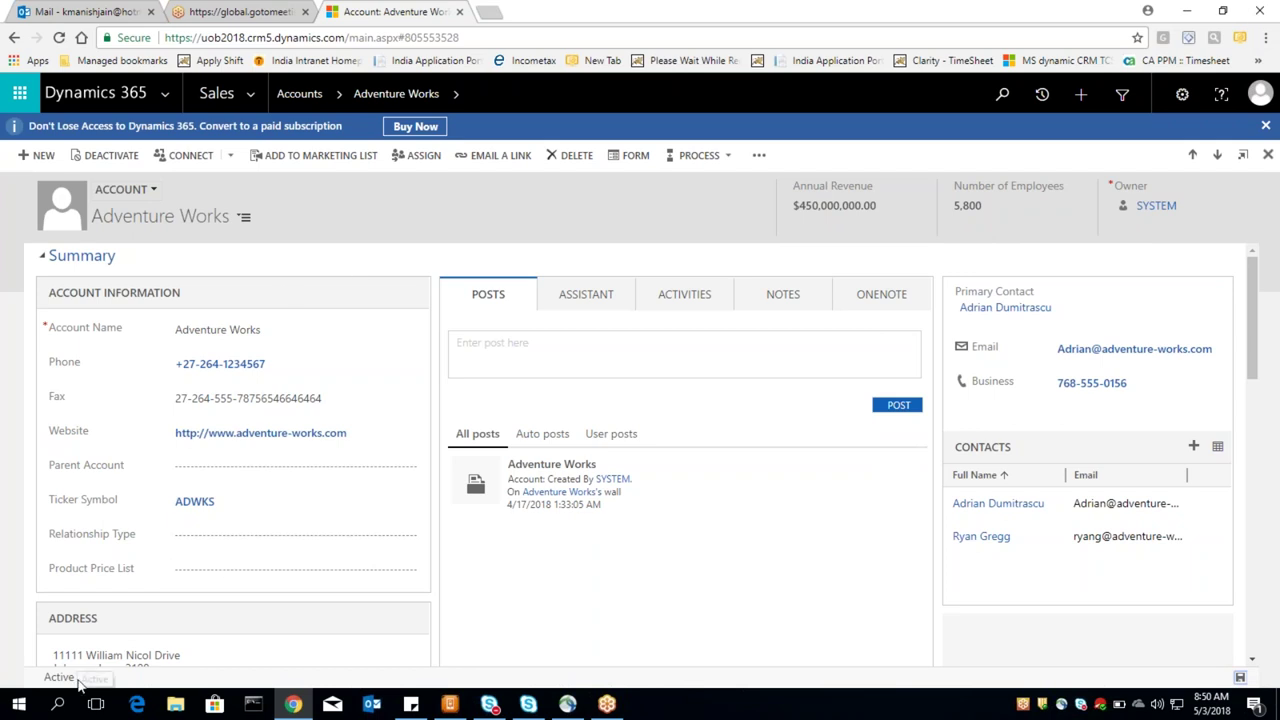
{"action": "left_click_drag", "start_coordinate": [78, 680], "coordinate": [46, 682]}
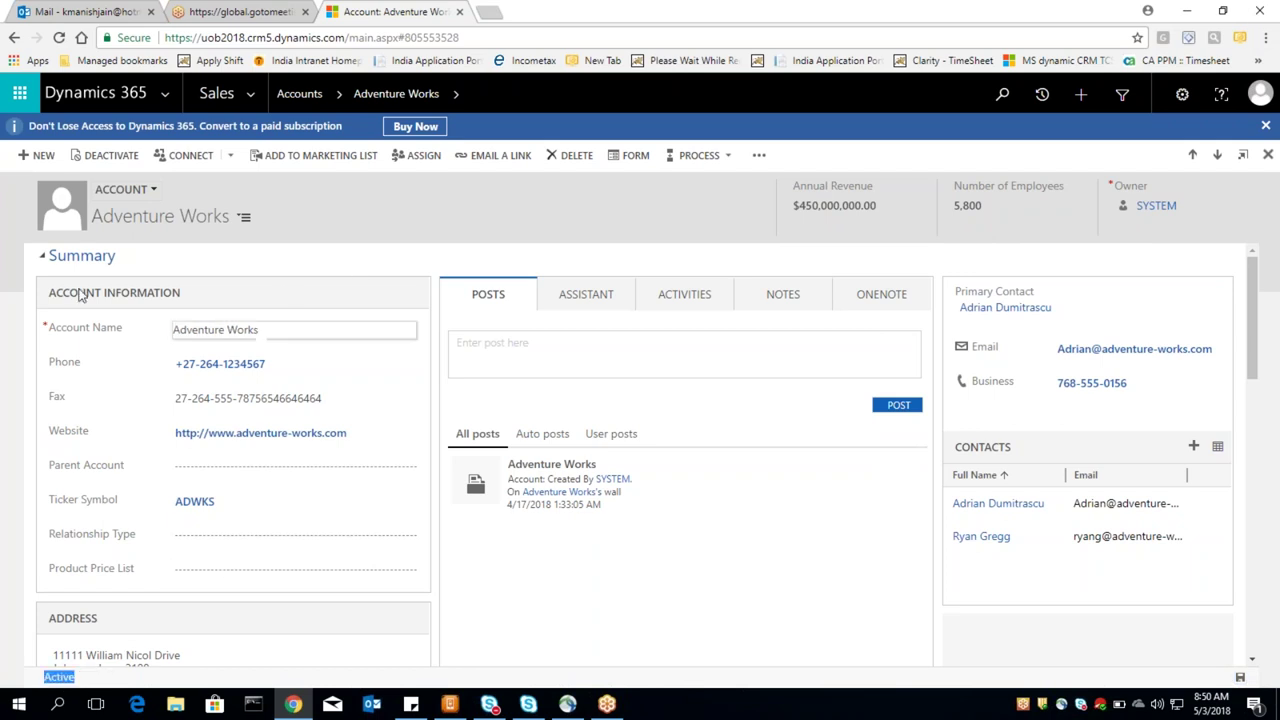
{"action": "left_click", "coordinate": [117, 157]}
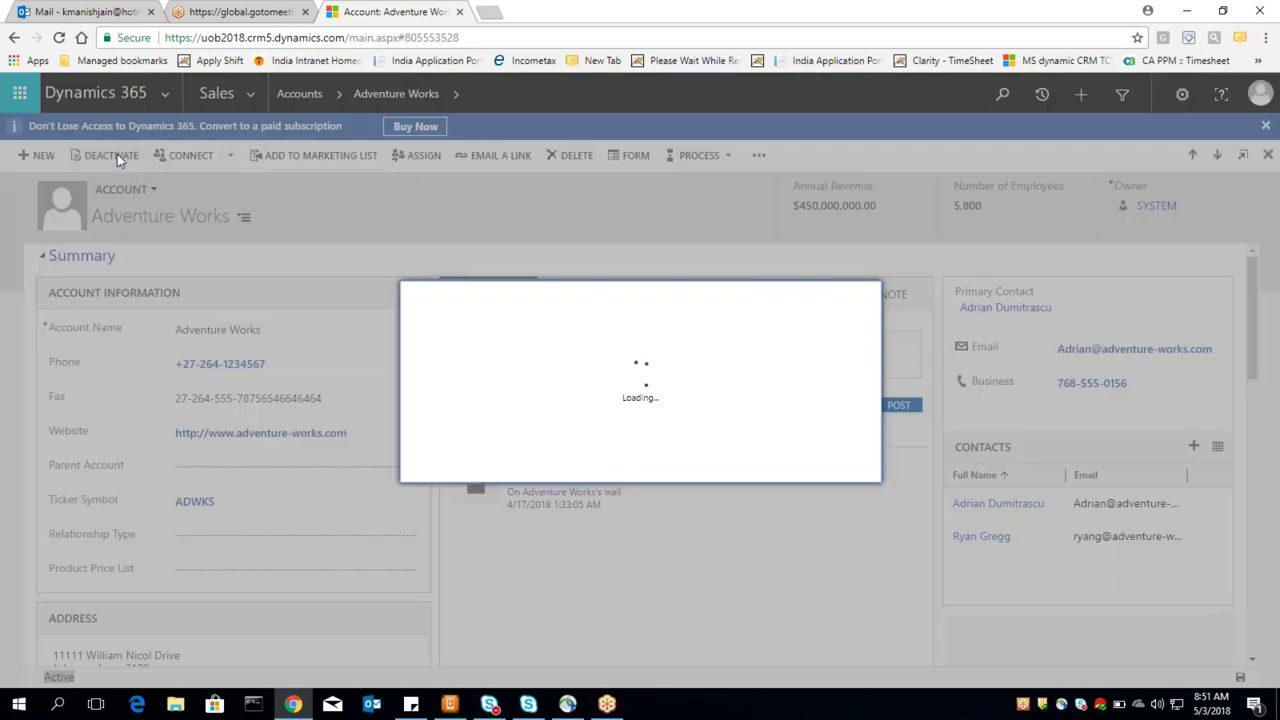
Step: Confirm deactivating Adventure Works and check that its fax field is now read-only
{"action": "left_click", "coordinate": [752, 468]}
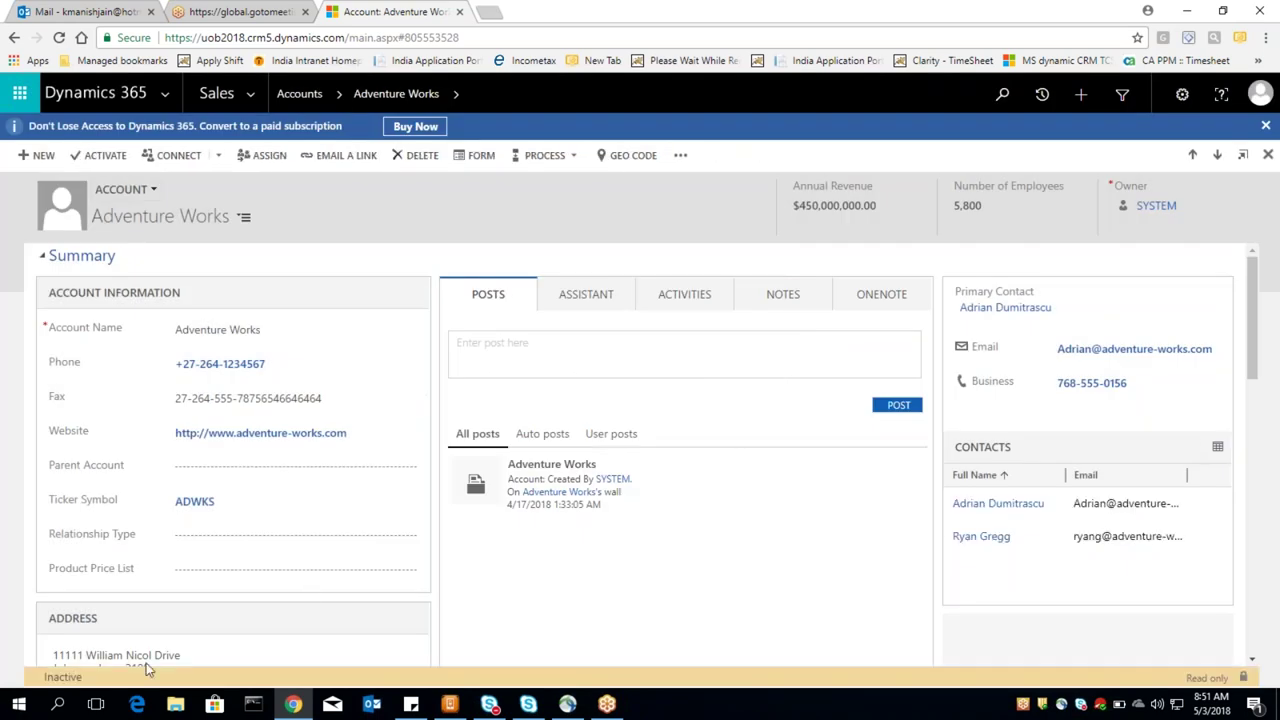
{"action": "left_click_drag", "start_coordinate": [86, 679], "coordinate": [54, 680]}
{"action": "key", "text": "ctrl+a"}
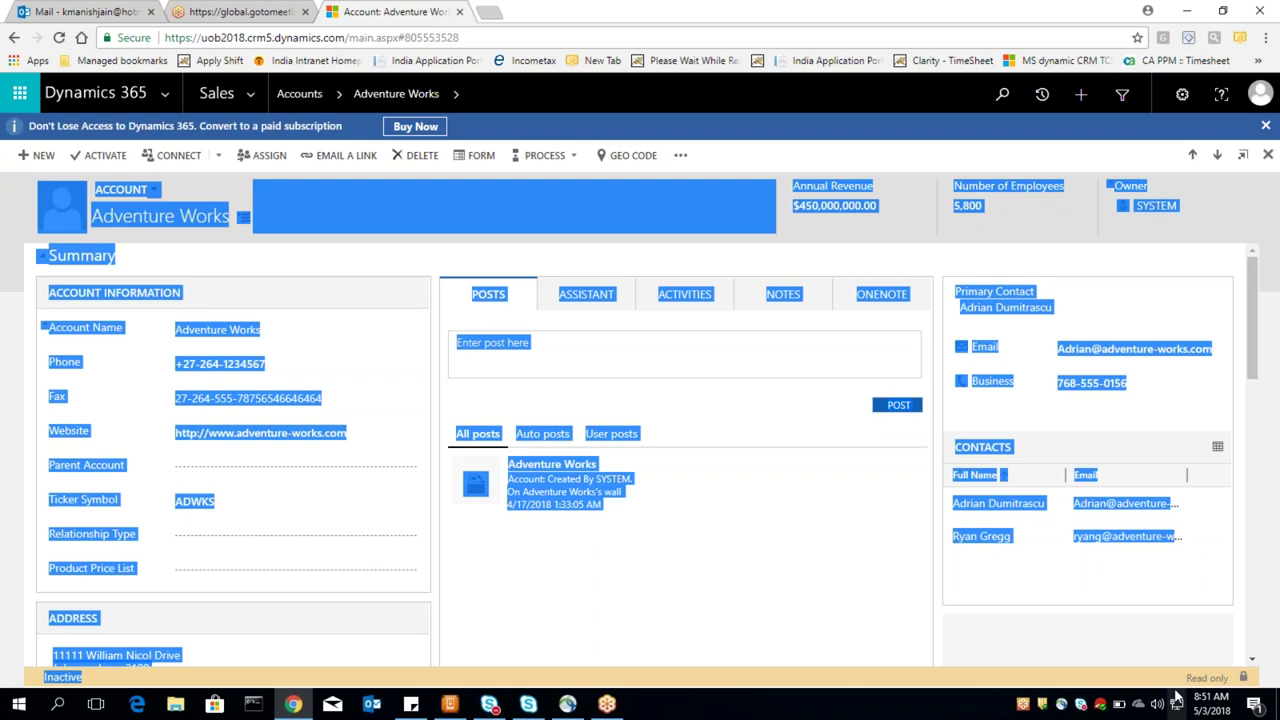
{"action": "left_click", "coordinate": [1190, 685]}
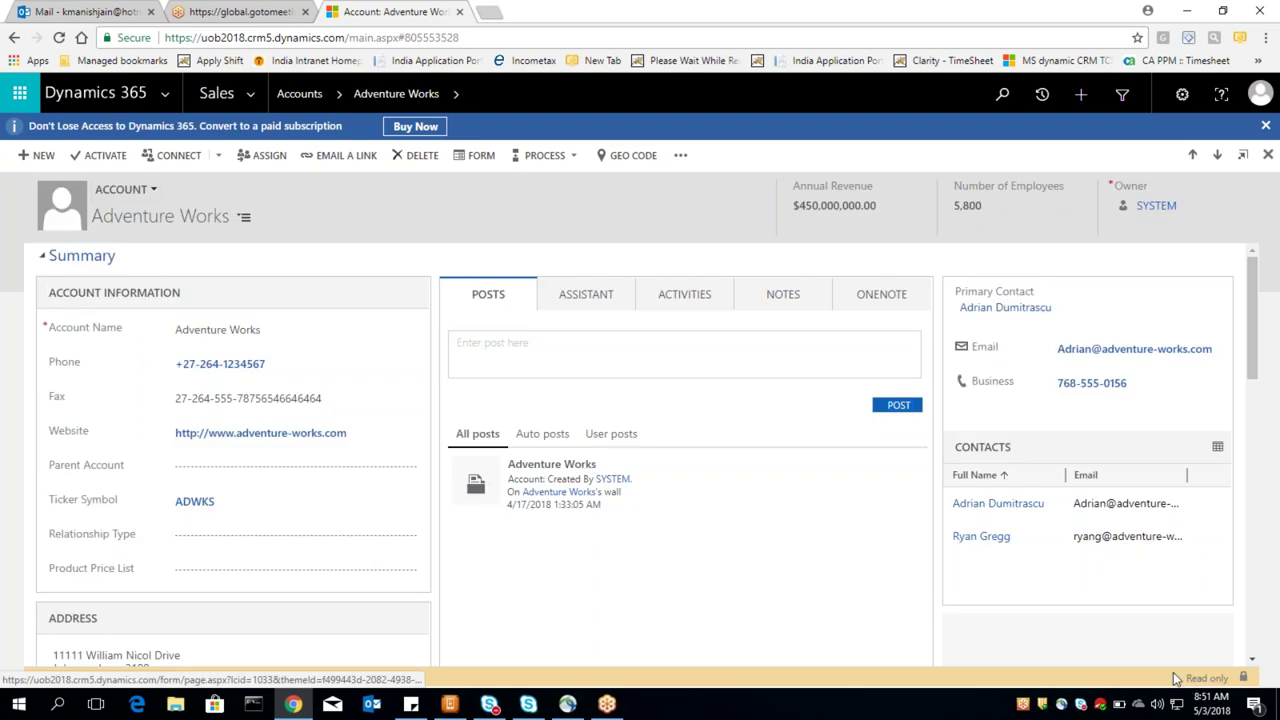
{"action": "left_click_drag", "start_coordinate": [1178, 684], "coordinate": [1230, 678]}
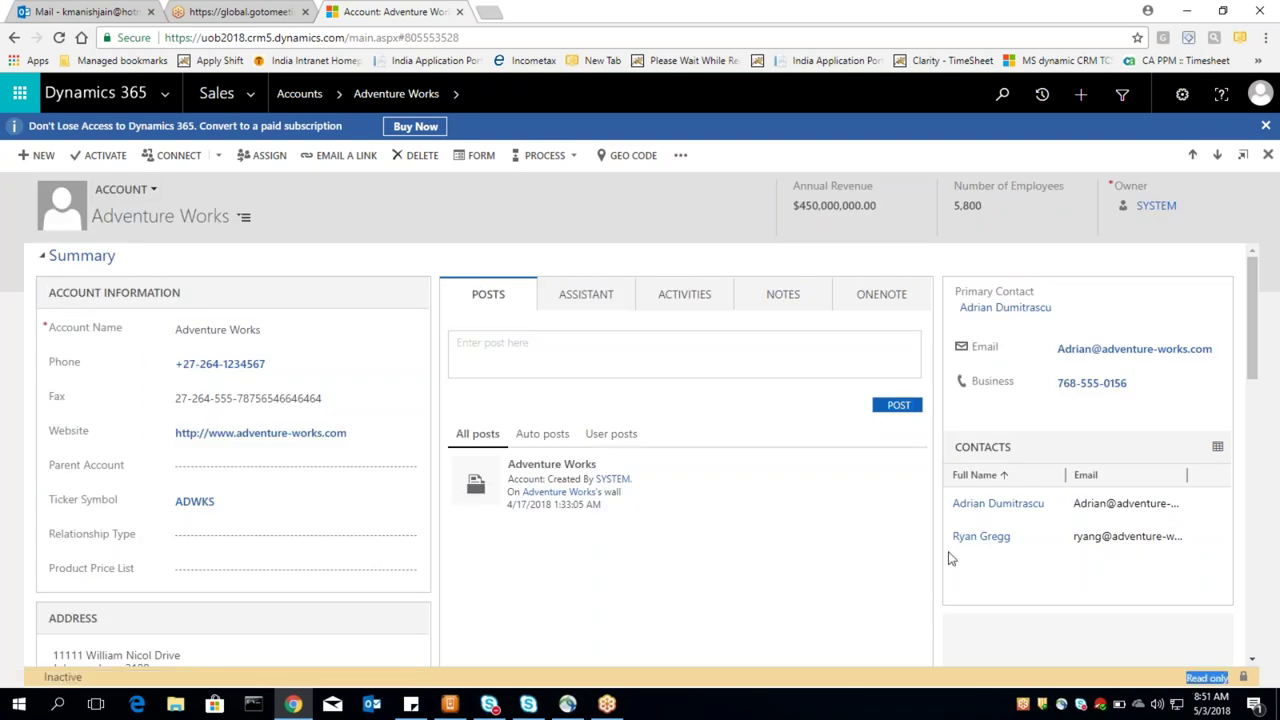
{"action": "left_click", "coordinate": [344, 396]}
{"action": "left_click", "coordinate": [254, 92]}
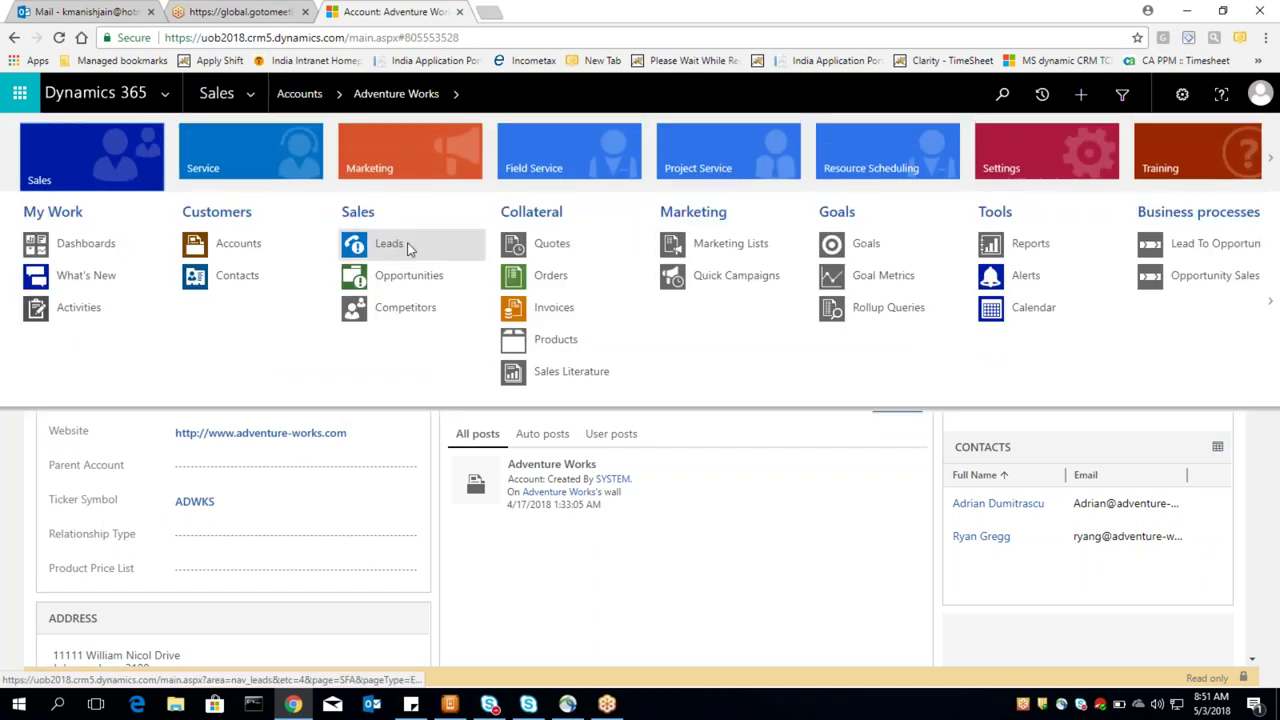
Step: Go to My Open Leads and open the promotions follow-up lead
{"action": "left_click", "coordinate": [407, 248]}
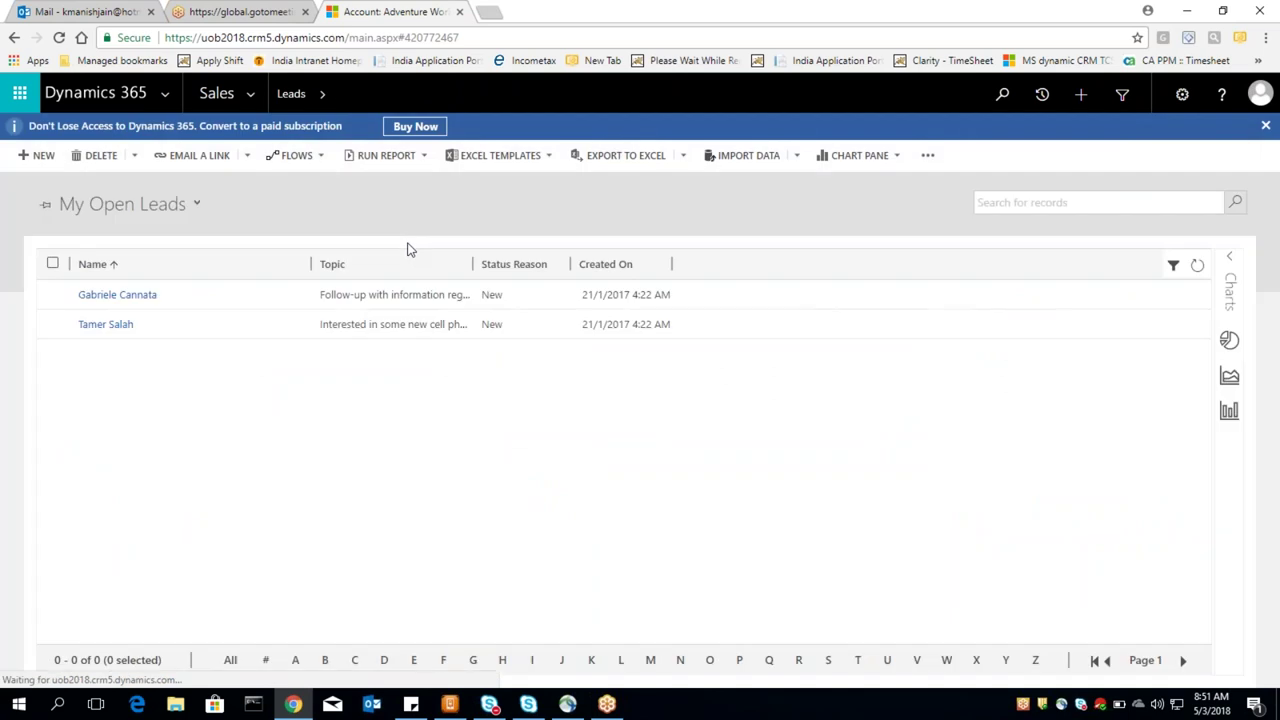
{"action": "left_click", "coordinate": [100, 294]}
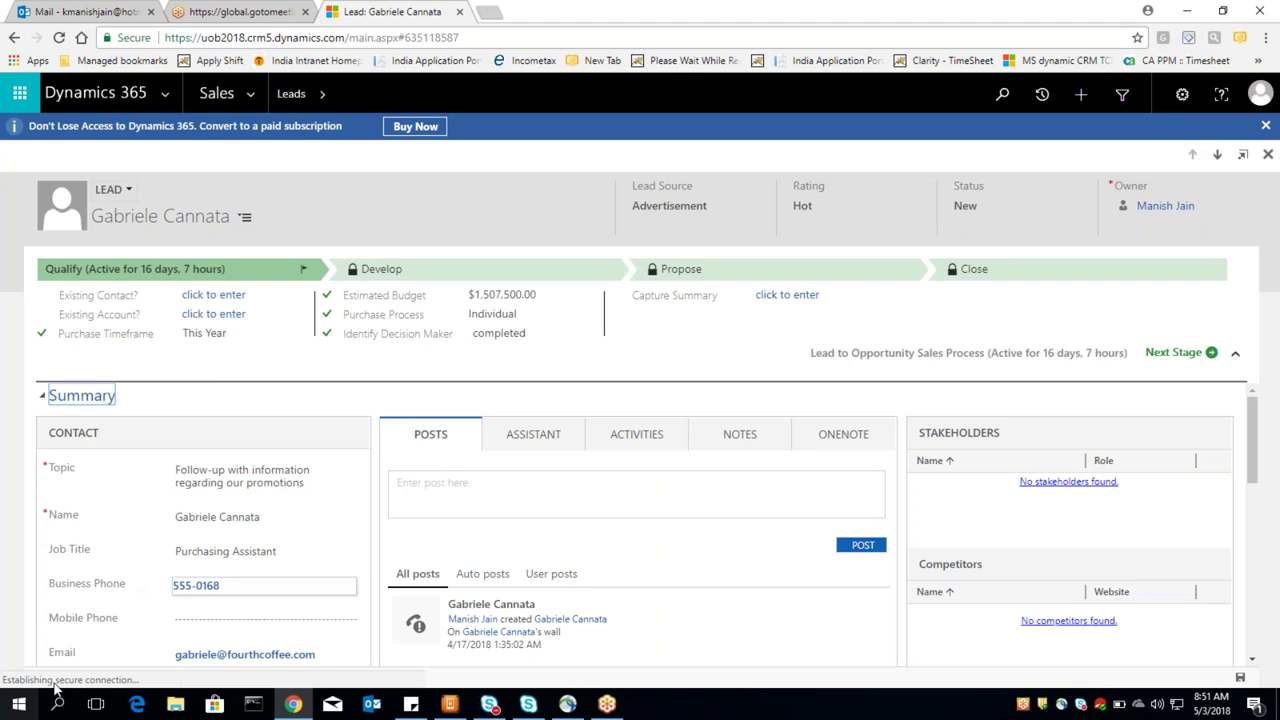
Step: Qualify the promotions follow-up lead, converting it into a Fourth Coffee opportunity
{"action": "left_click_drag", "start_coordinate": [72, 678], "coordinate": [45, 680]}
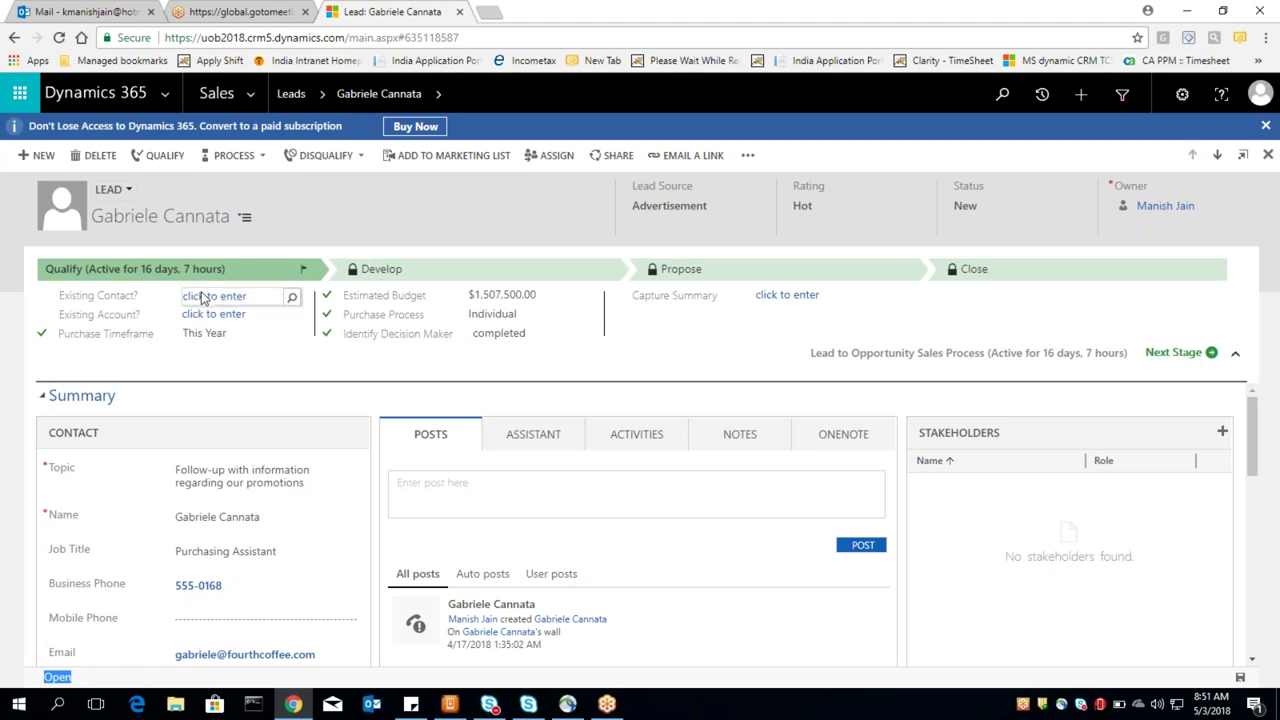
{"action": "left_click", "coordinate": [163, 157]}
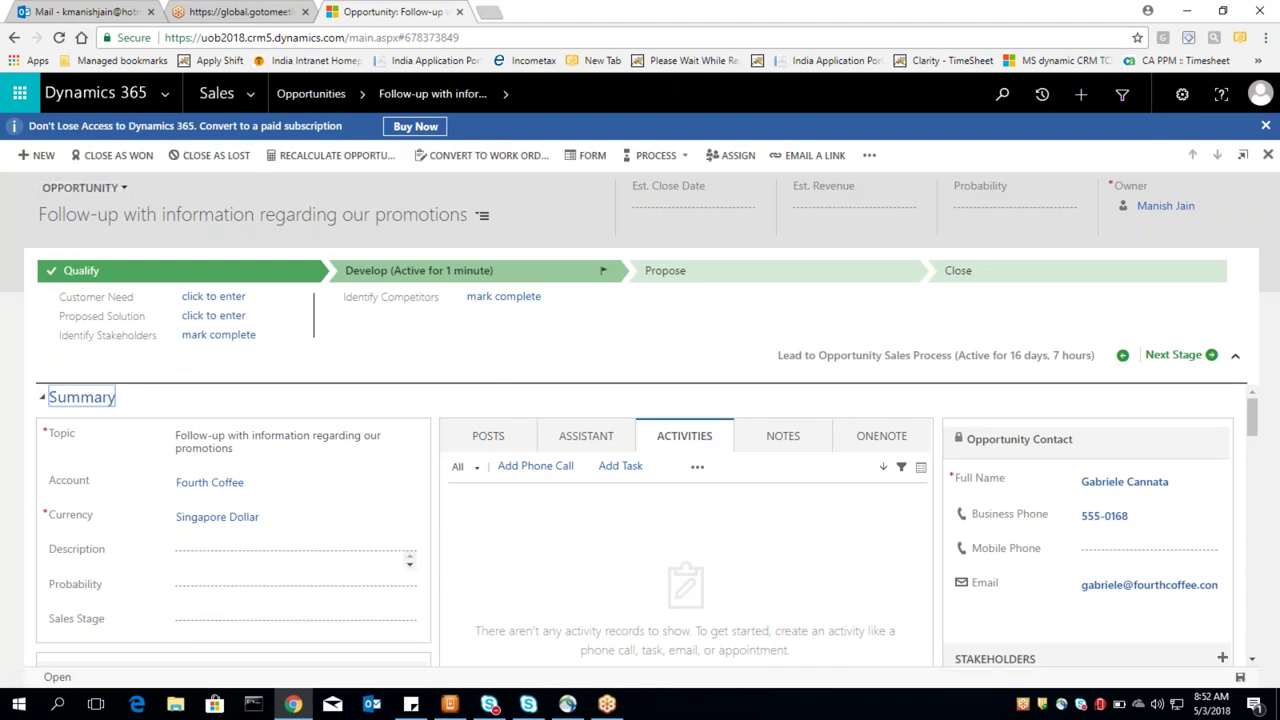
Step: Close the promotions follow-up opportunity as Won and highlight its Won status
{"action": "left_click", "coordinate": [128, 160]}
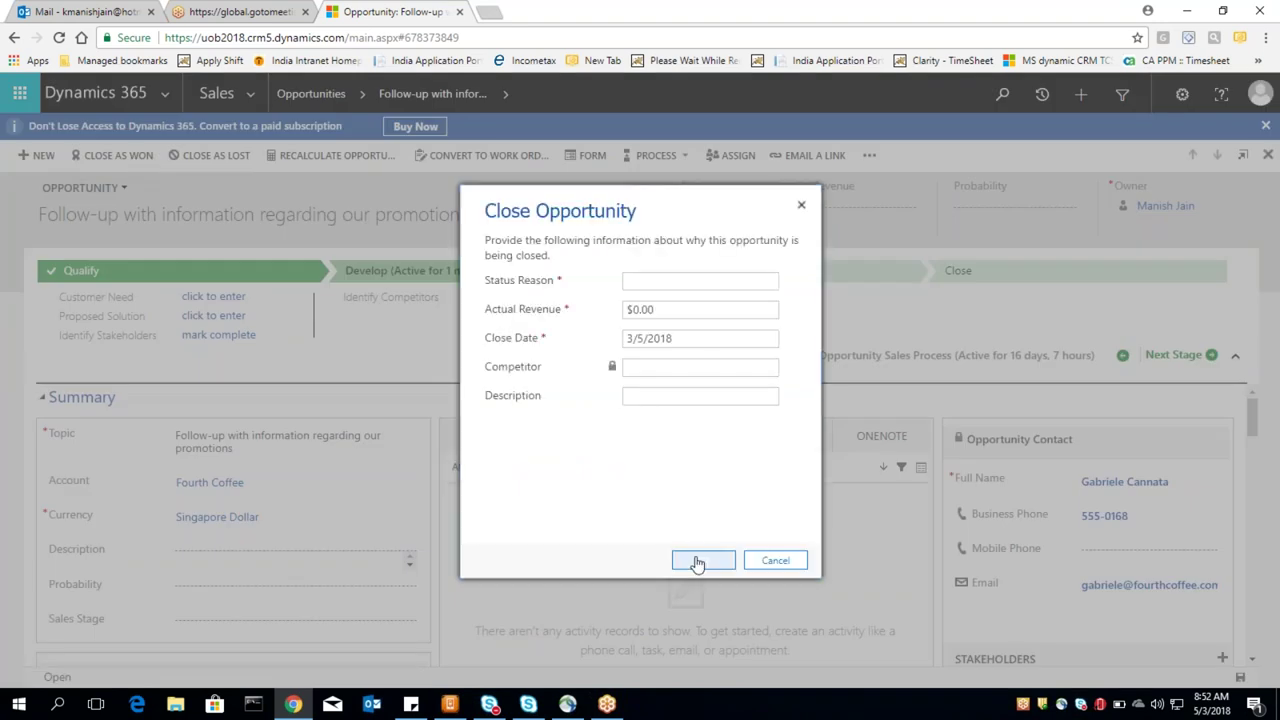
{"action": "left_click", "coordinate": [697, 563]}
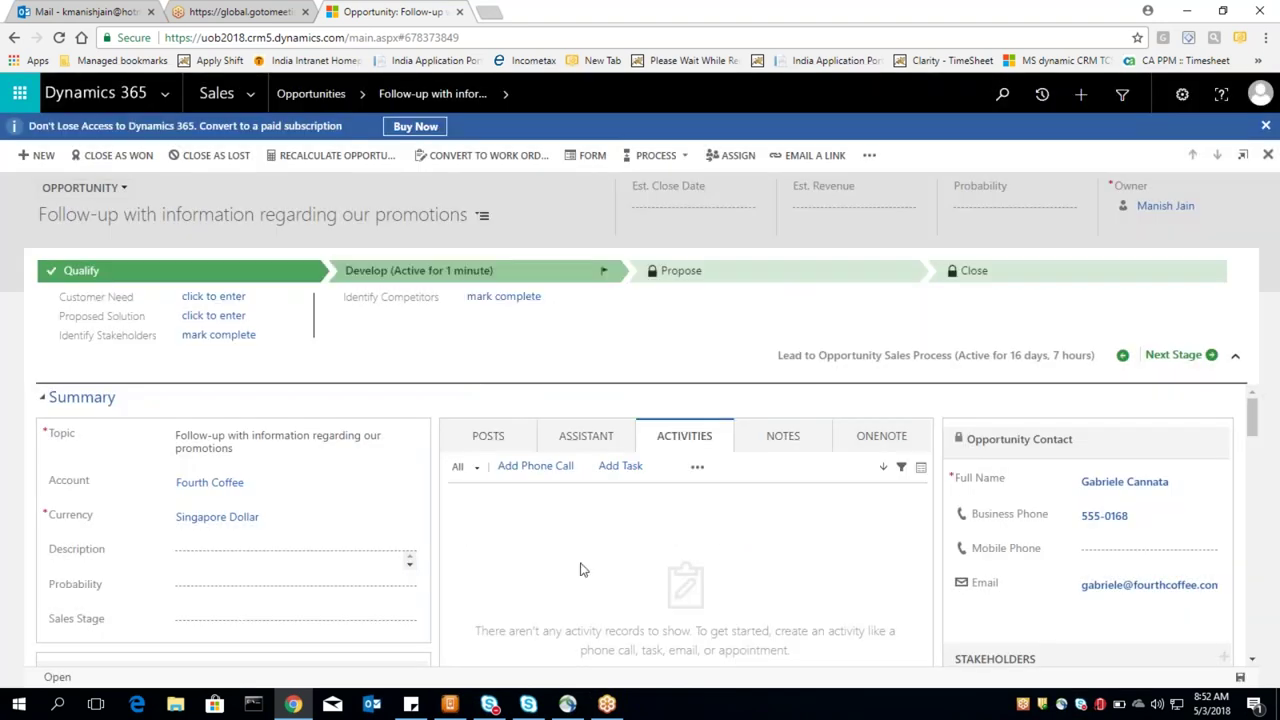
{"action": "double_click", "coordinate": [55, 677]}
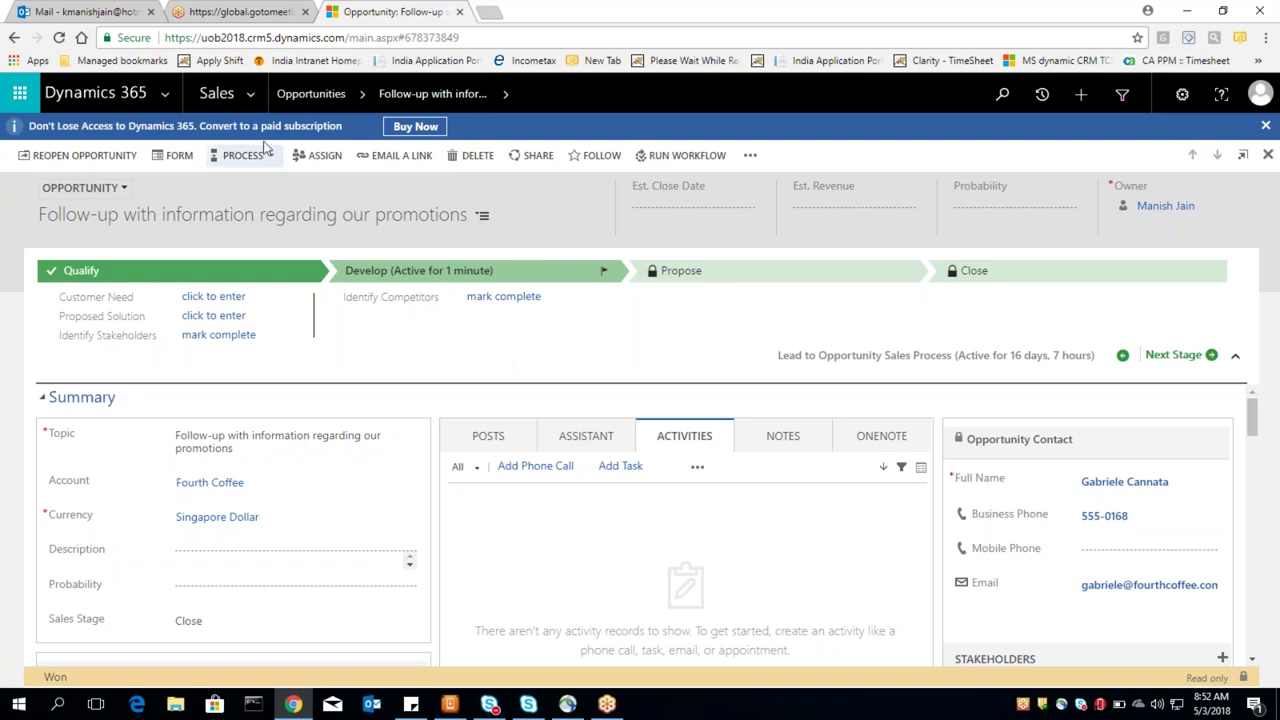
Step: Open the site map from the Sales dropdown, showing the Customers, Collateral, Goals and Tools groups
{"action": "left_click", "coordinate": [246, 96]}
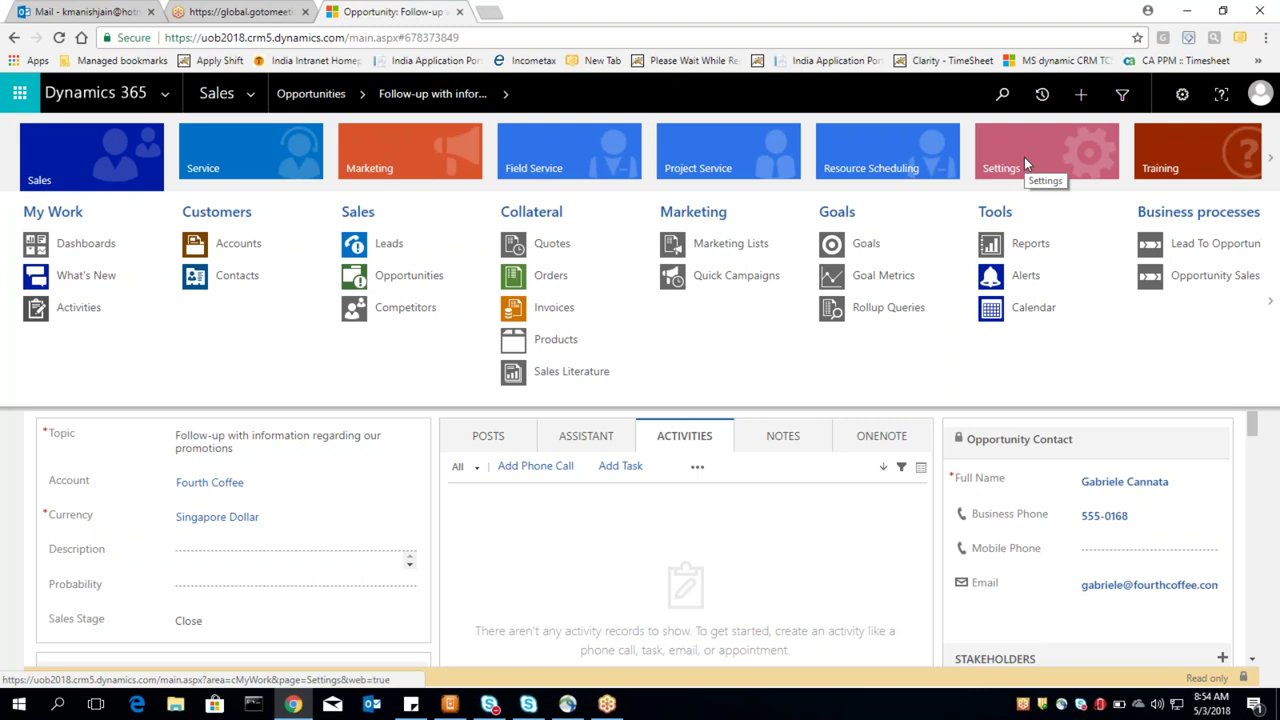
Step: Switch the site map to Settings areas and go to Product Catalog under Business
{"action": "left_click", "coordinate": [1025, 157]}
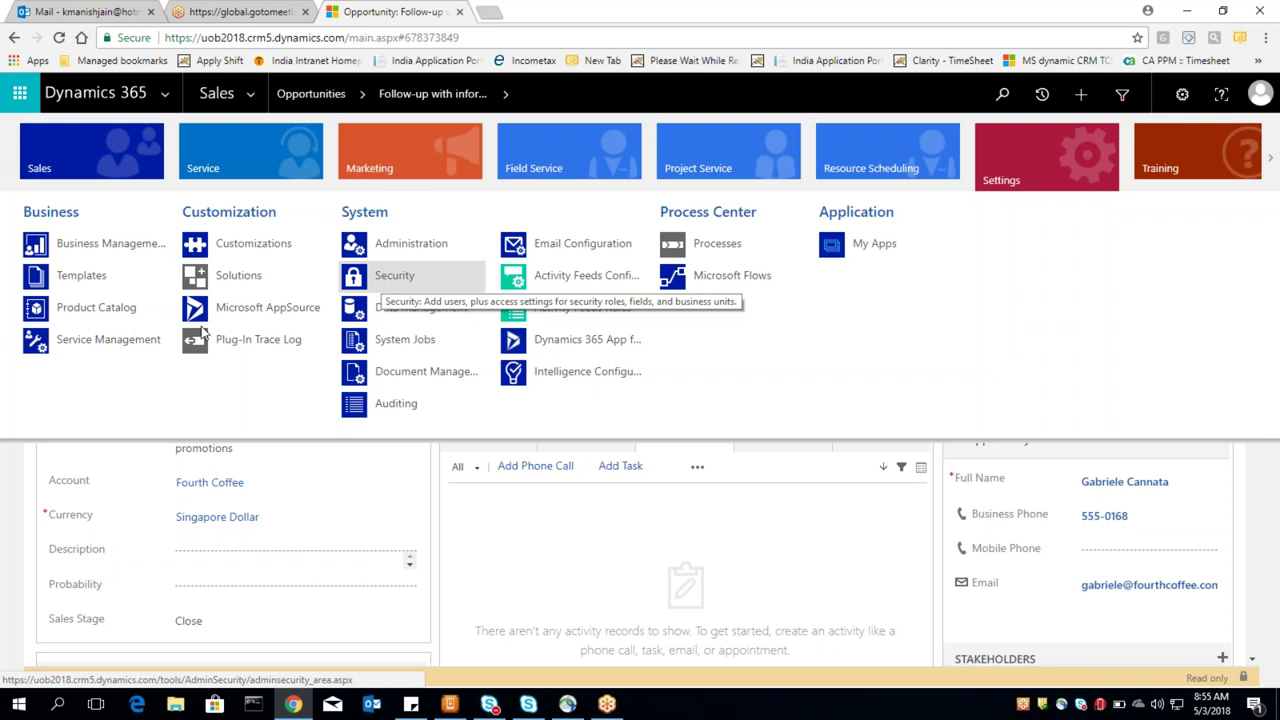
{"action": "left_click", "coordinate": [102, 309]}
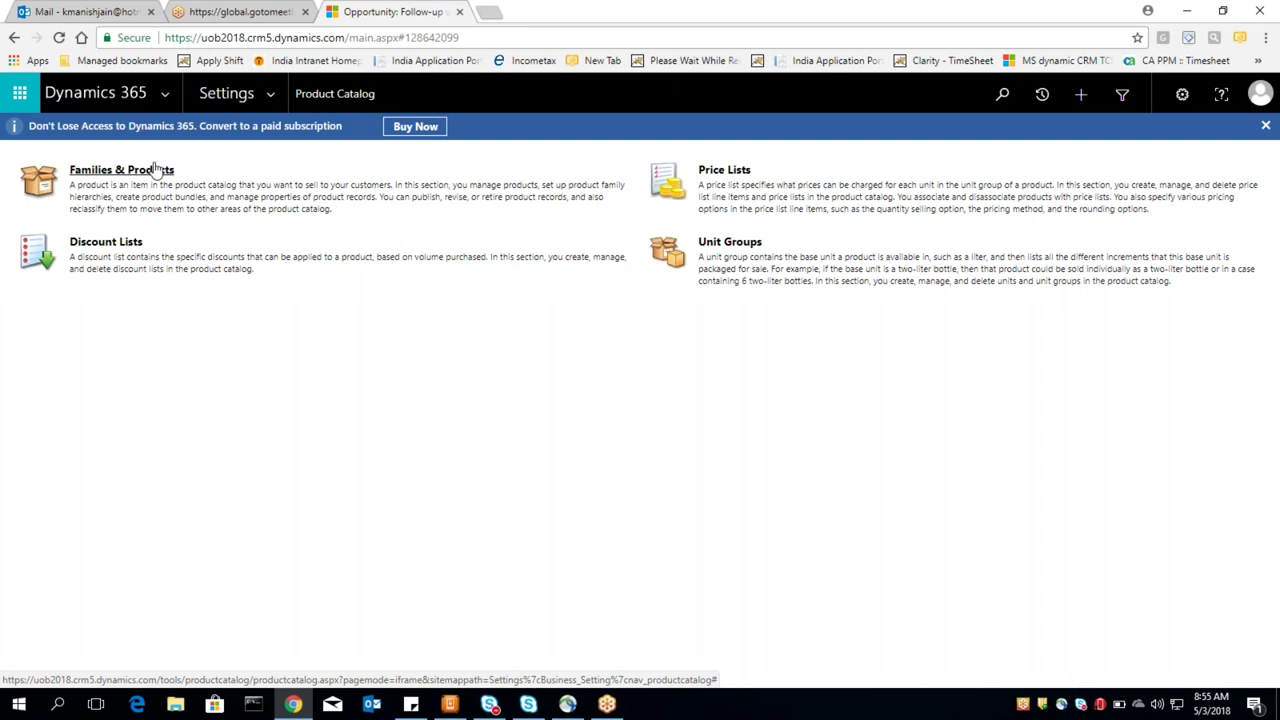
Step: Load the Business Management settings page, then reopen the Settings navigation map over it
{"action": "left_click", "coordinate": [230, 96]}
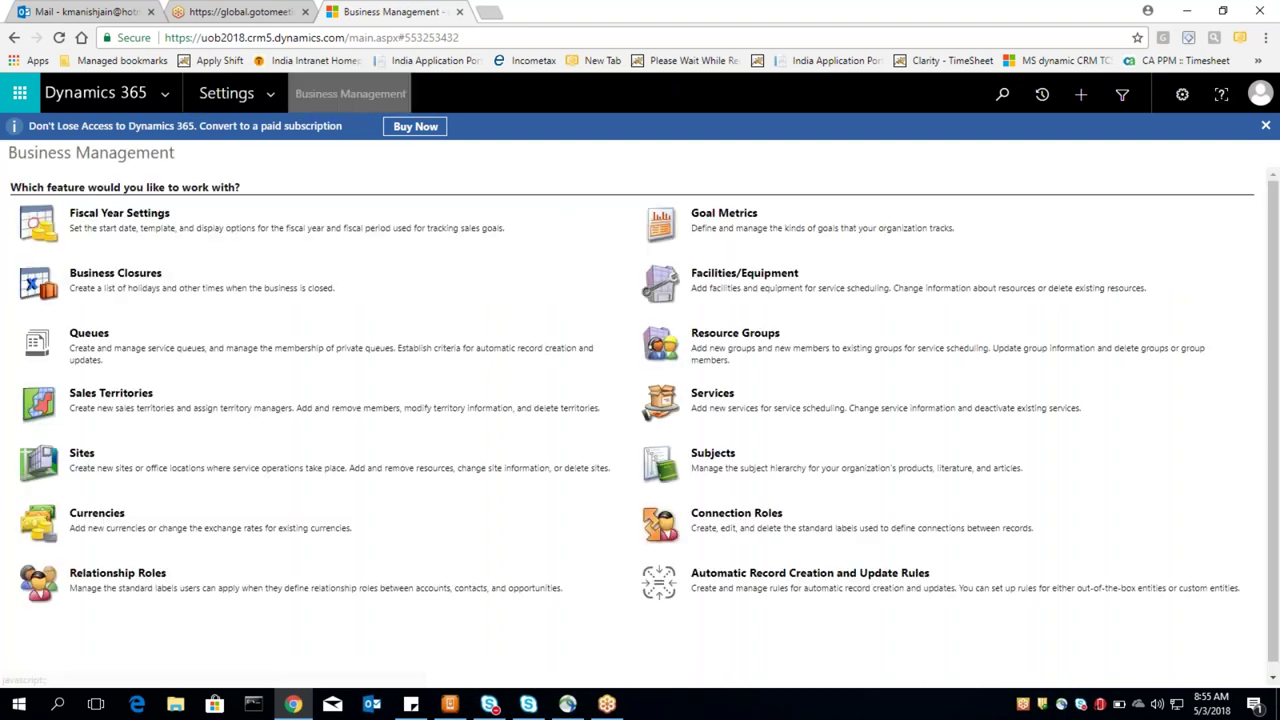
{"action": "left_click", "coordinate": [271, 94]}
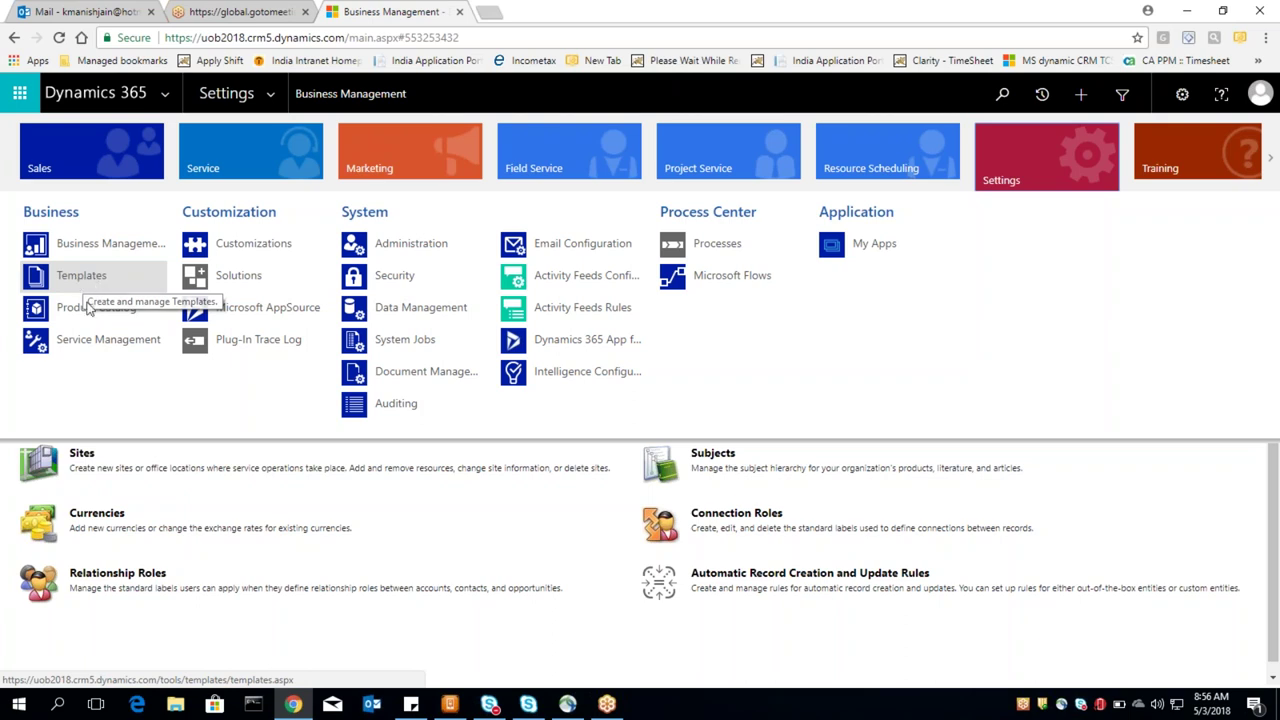
{"action": "left_click", "coordinate": [73, 345]}
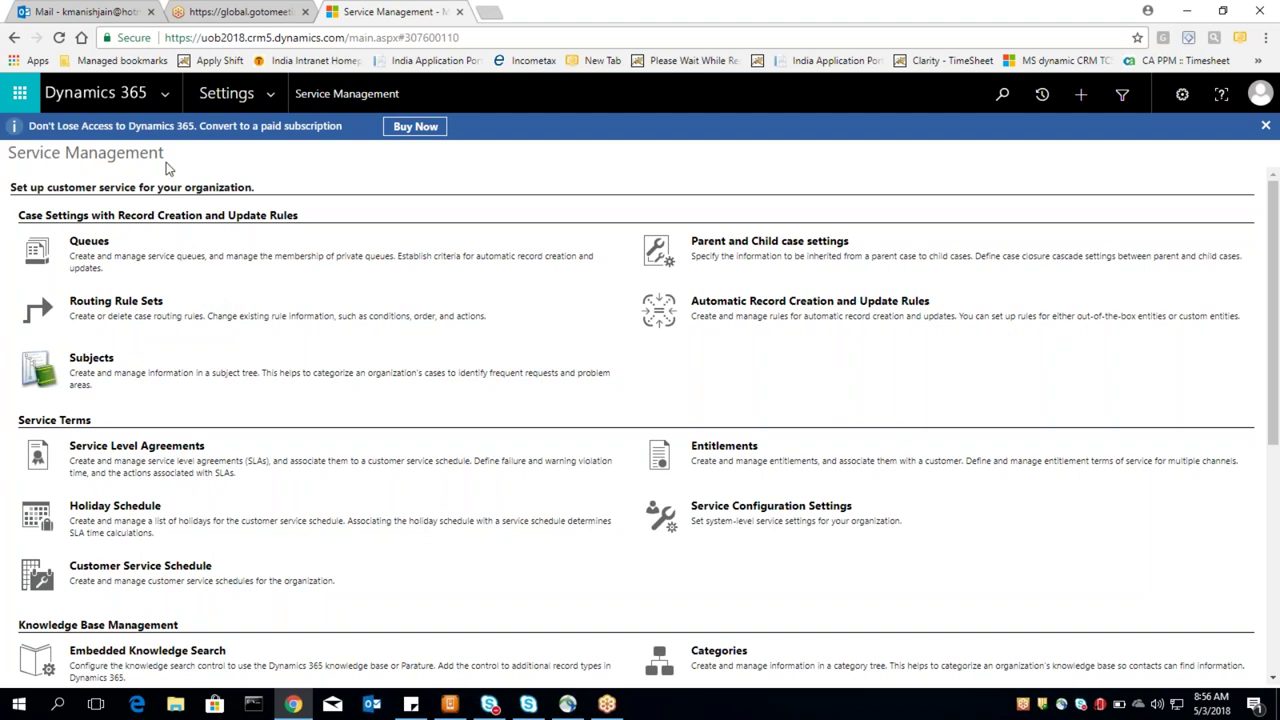
{"action": "left_click", "coordinate": [226, 93]}
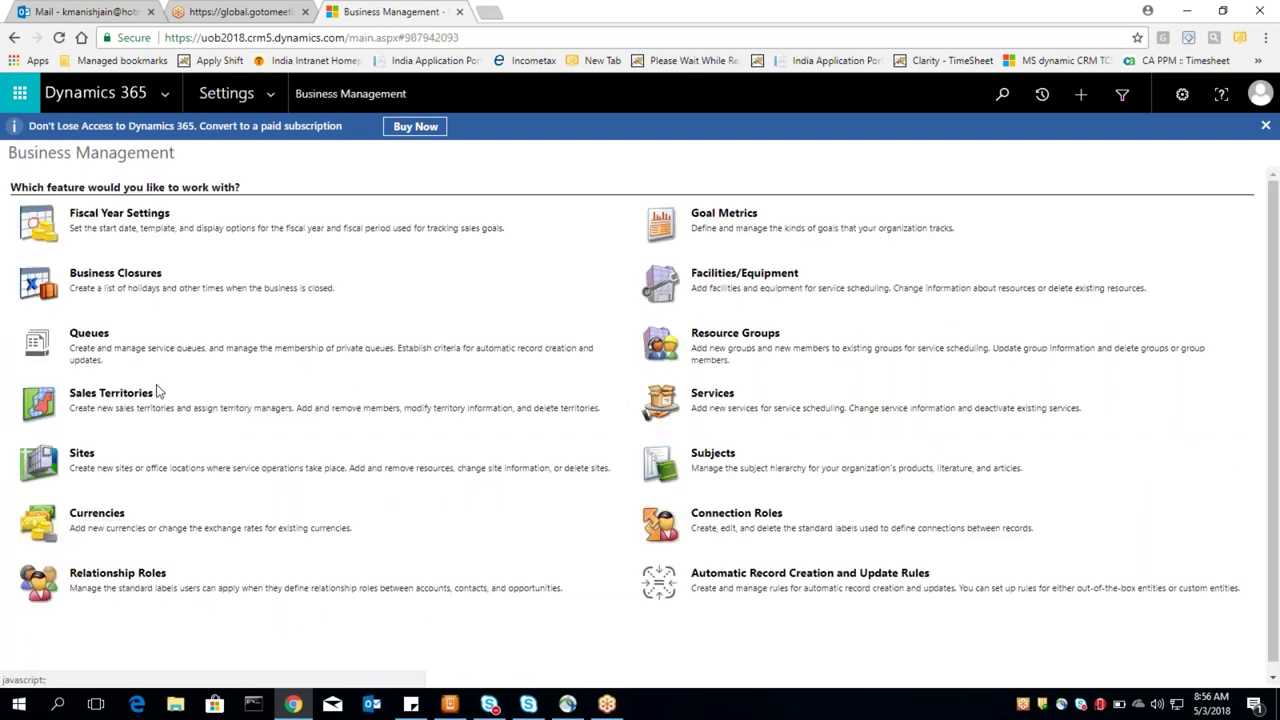
Step: From the Settings map, go to Processes under Process Center to list all 206 processes
{"action": "left_click", "coordinate": [271, 97]}
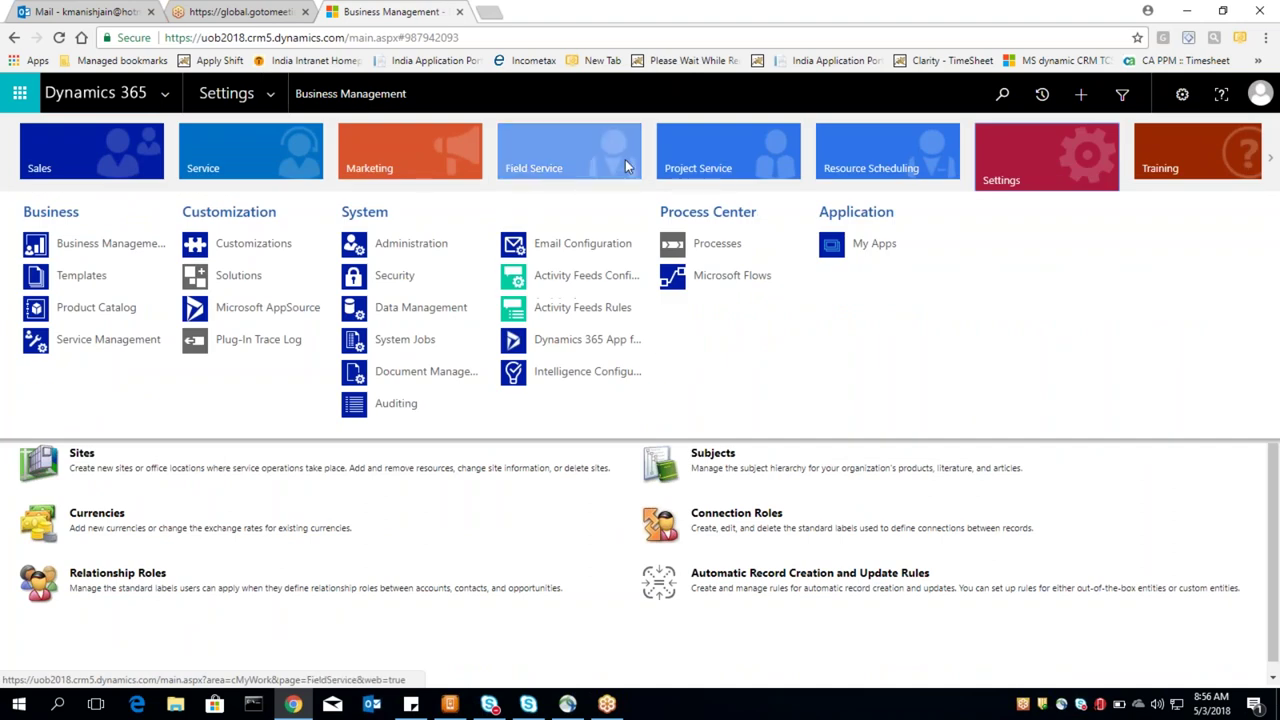
{"action": "left_click", "coordinate": [1025, 160]}
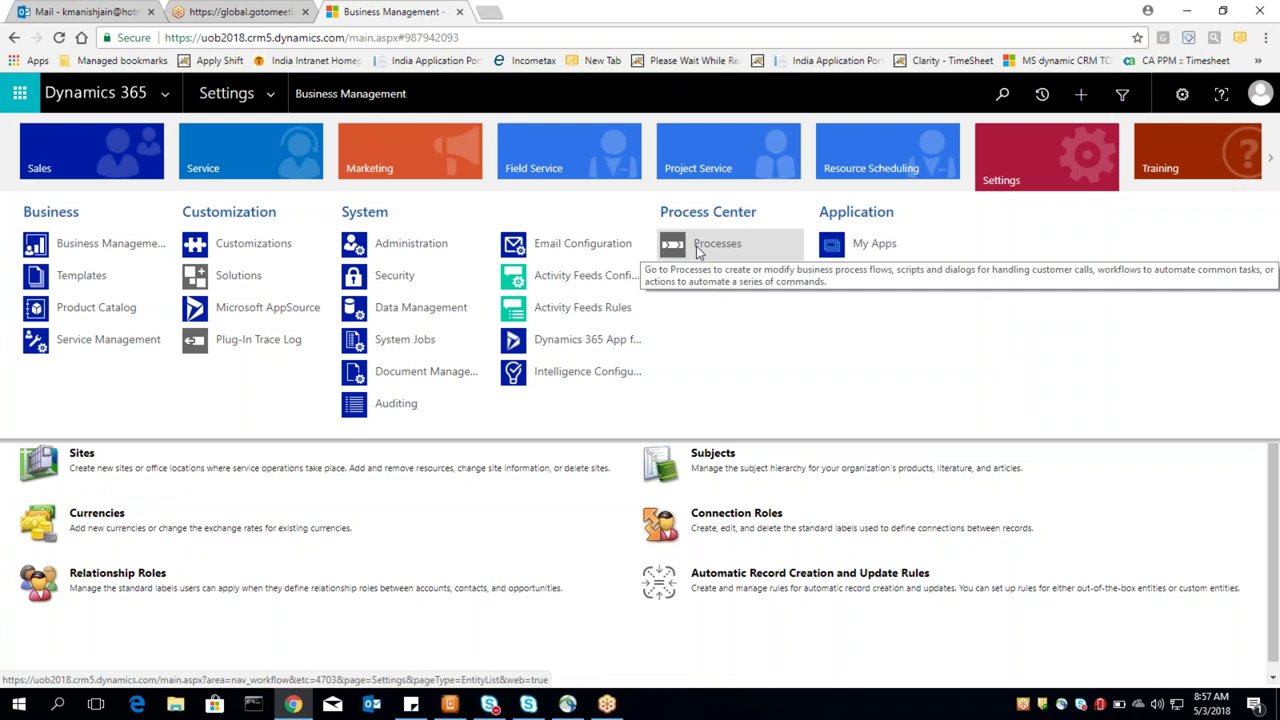
{"action": "left_click", "coordinate": [697, 251]}
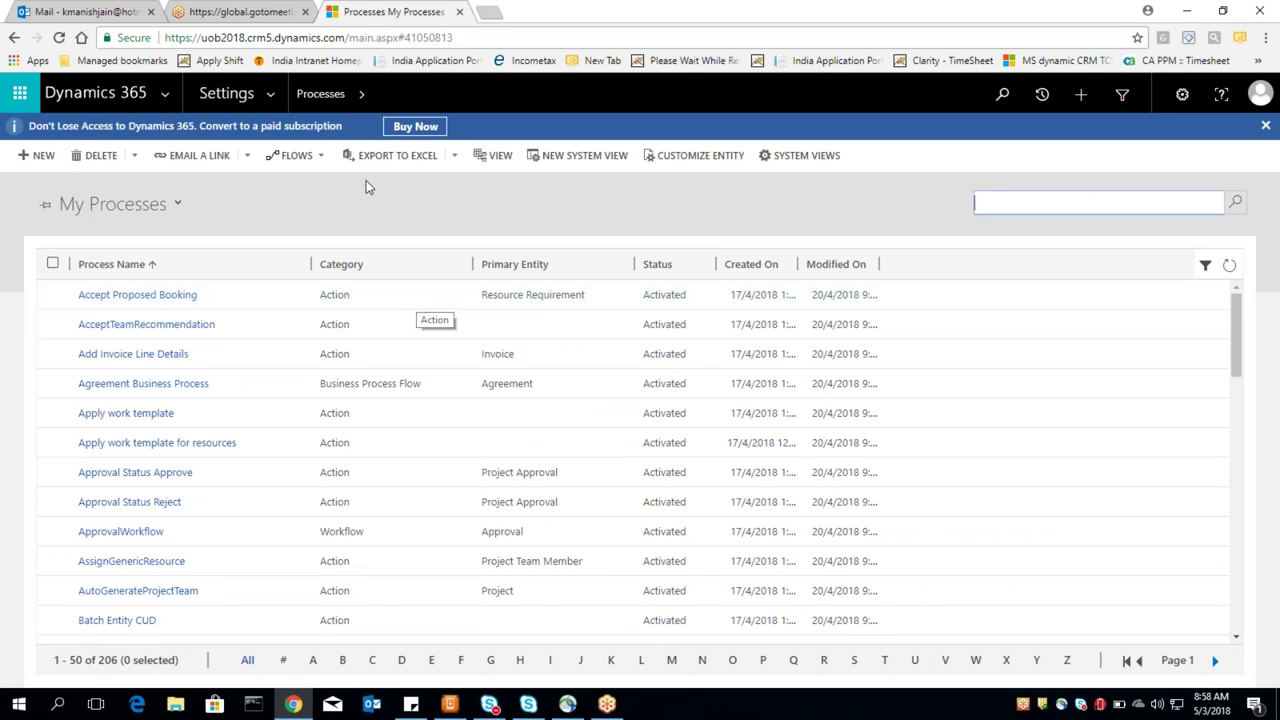
Step: Reopen the Settings navigation map on top of the My Processes list
{"action": "left_click", "coordinate": [270, 94]}
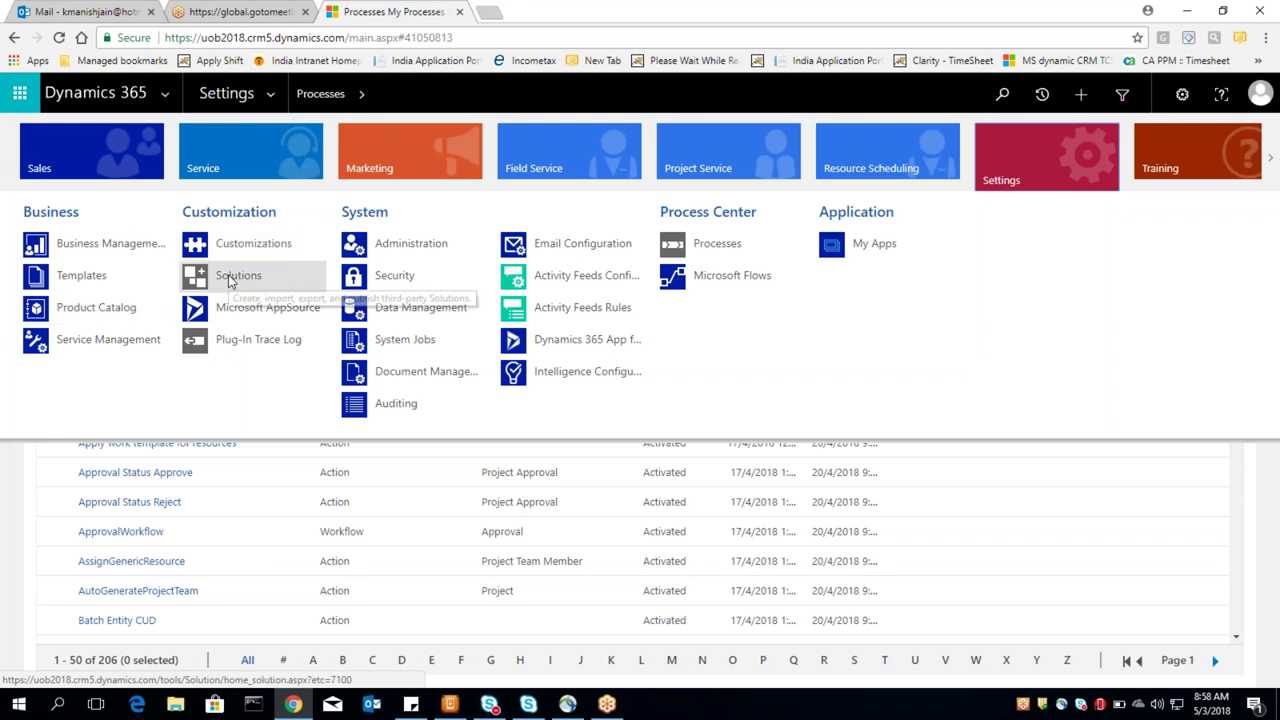
Step: Go to Business Management from the Settings map, then reopen the map over its Sites and Currencies list
{"action": "left_click", "coordinate": [132, 253]}
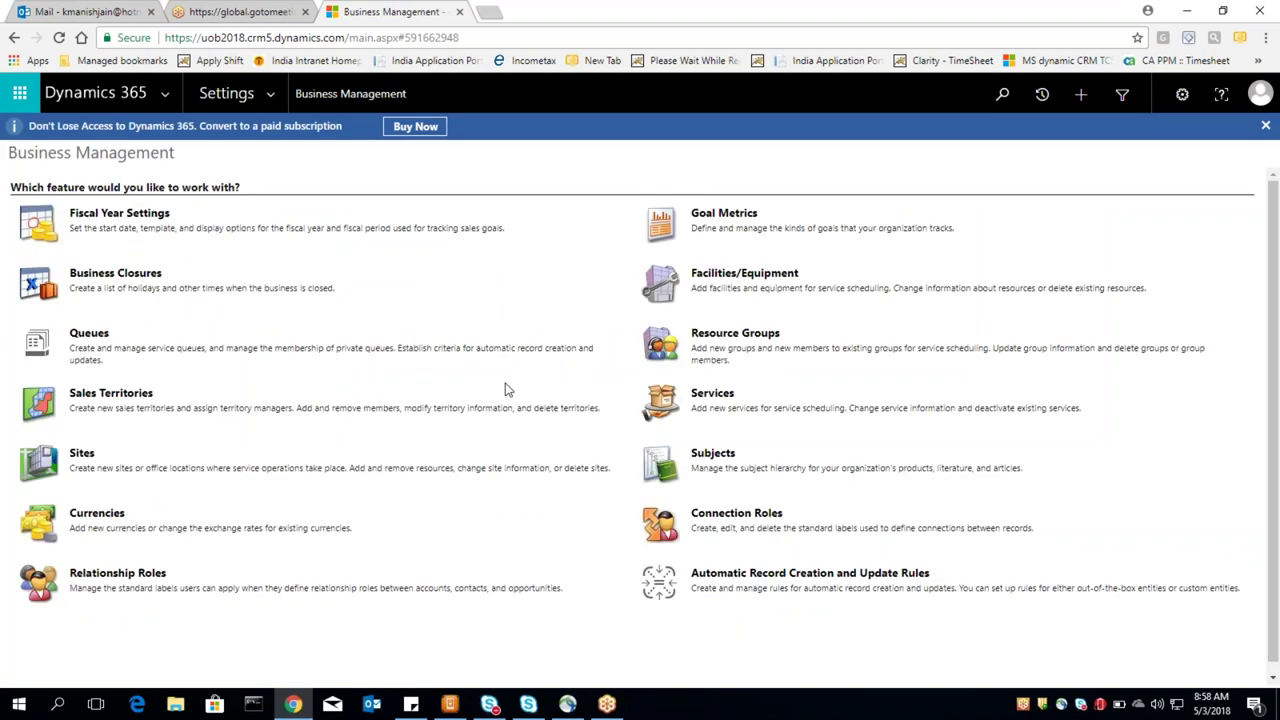
{"action": "left_click", "coordinate": [218, 93]}
{"action": "left_click", "coordinate": [269, 94]}
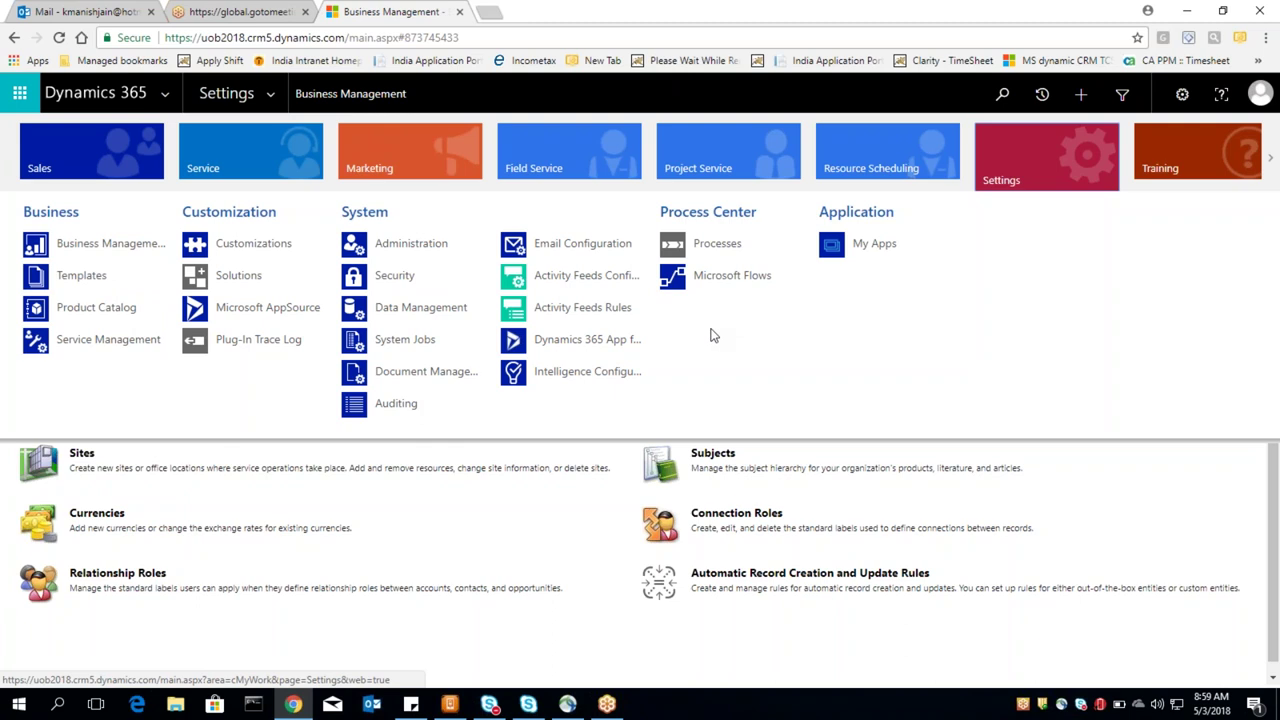
Step: View the Data Management settings page, then head back to Business Management
{"action": "left_click", "coordinate": [414, 316]}
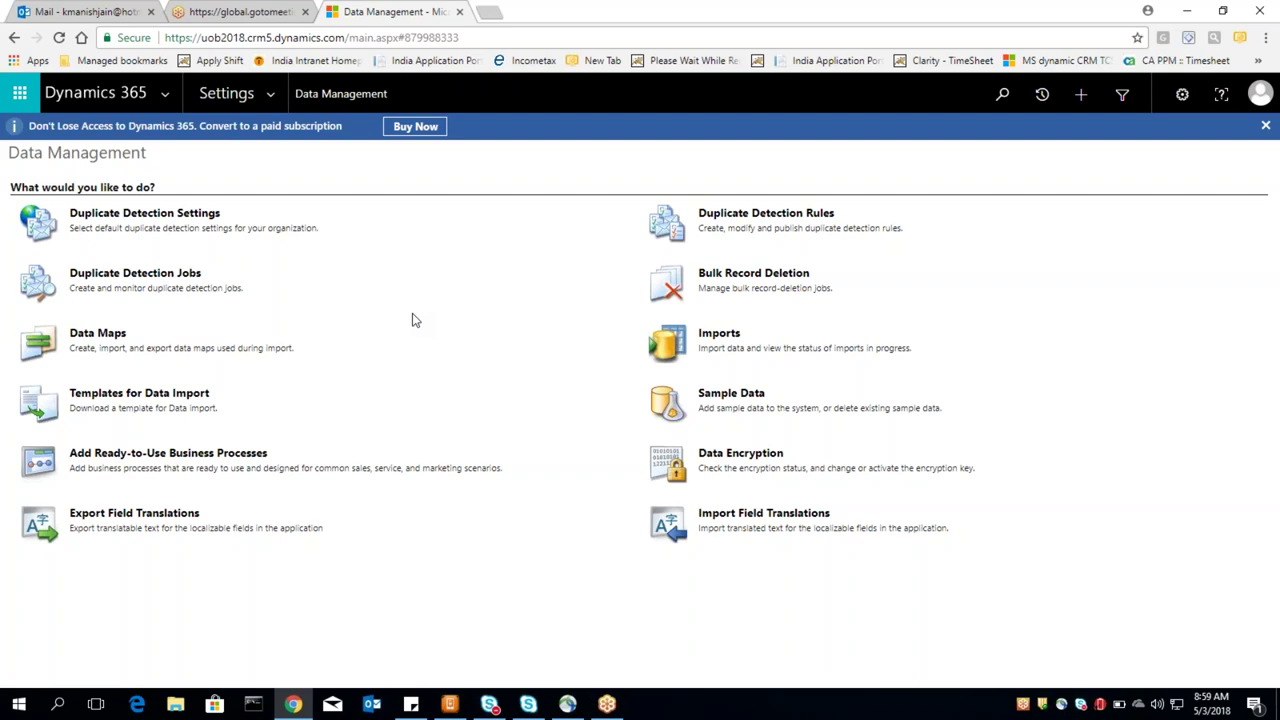
{"action": "left_click", "coordinate": [240, 100]}
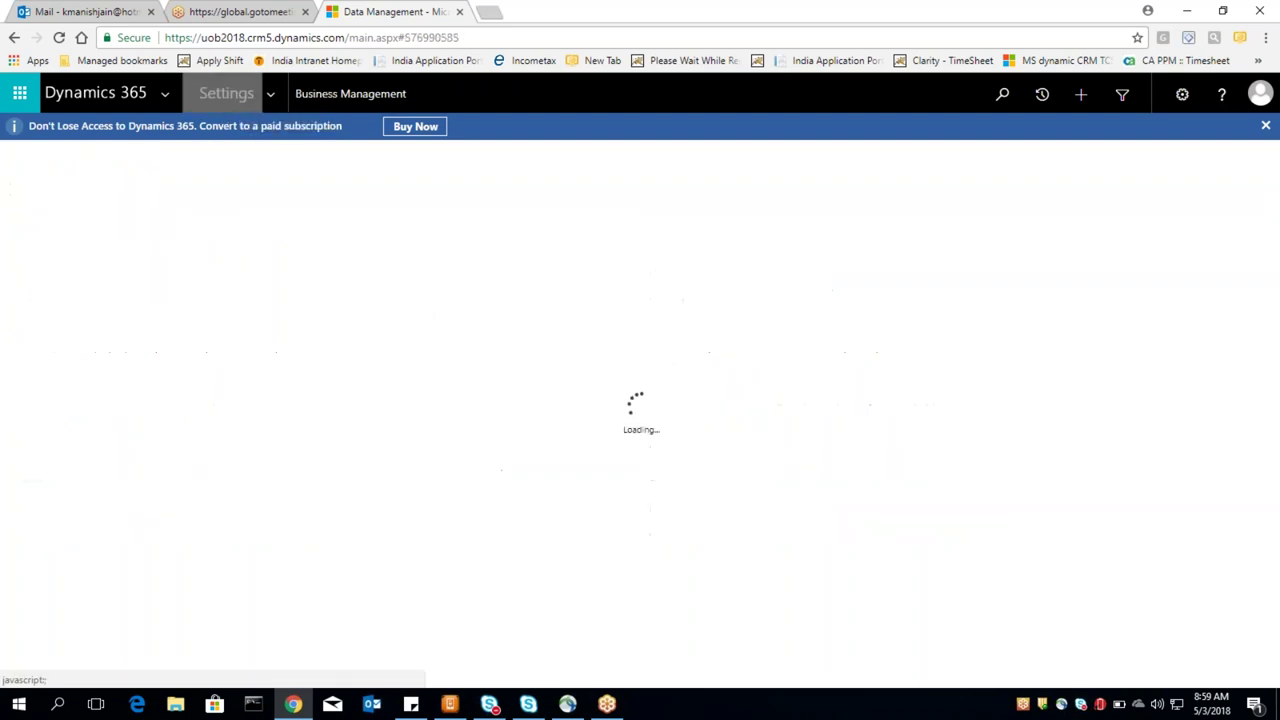